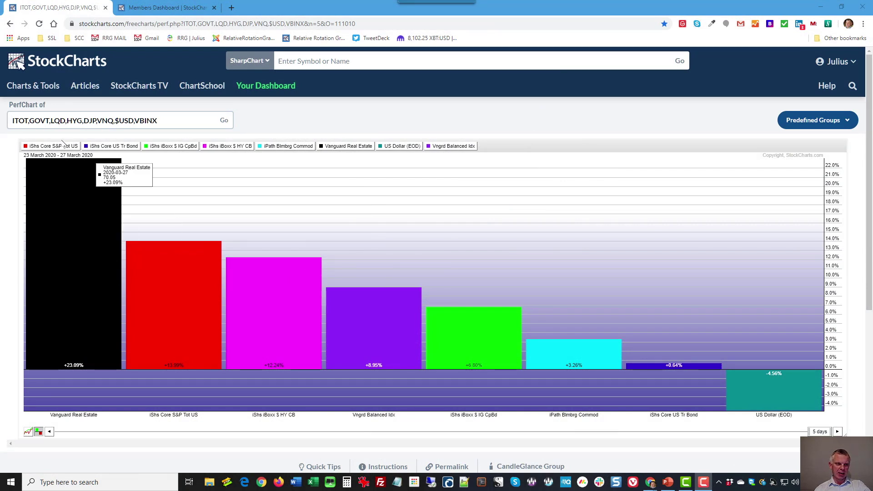
mouse_move(50, 163)
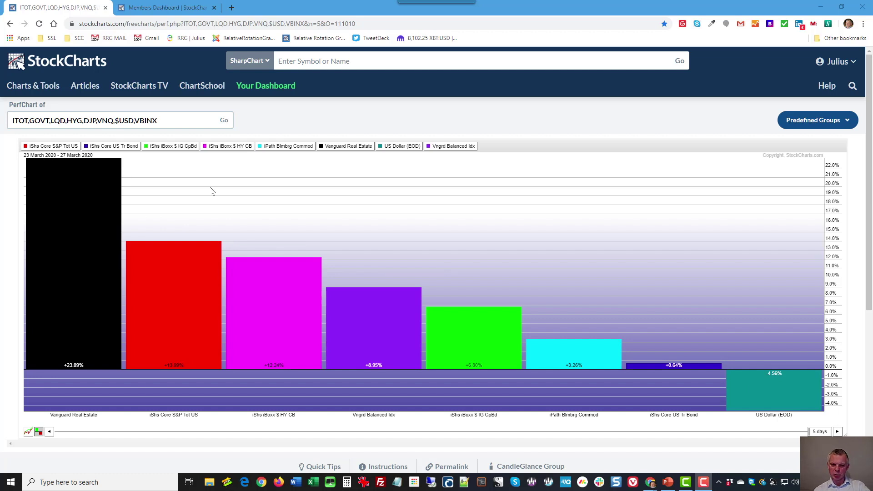
mouse_move(119, 347)
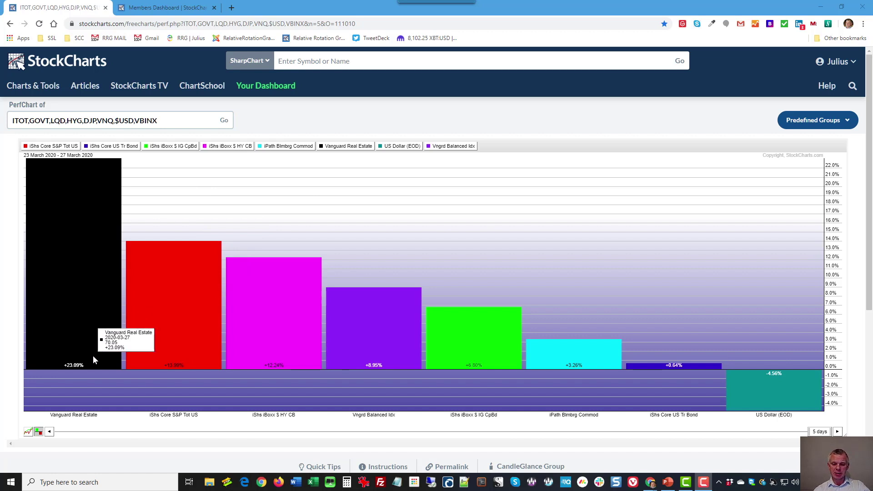
mouse_move(168, 346)
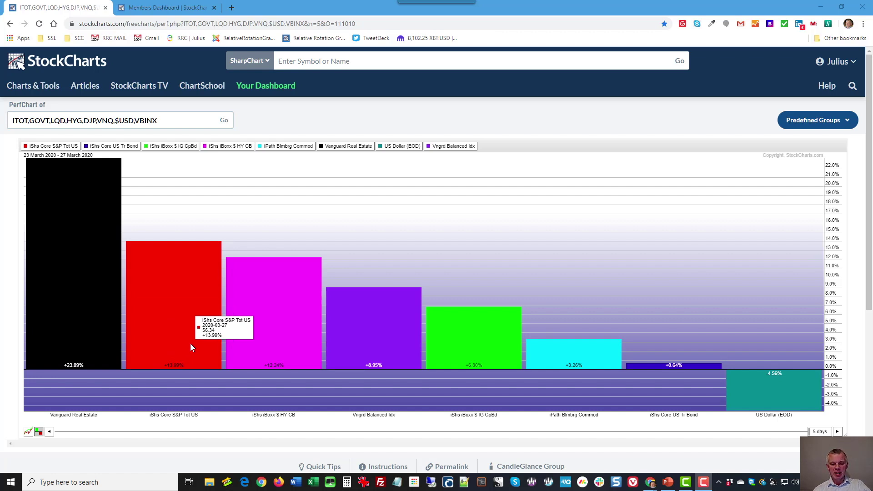
mouse_move(354, 354)
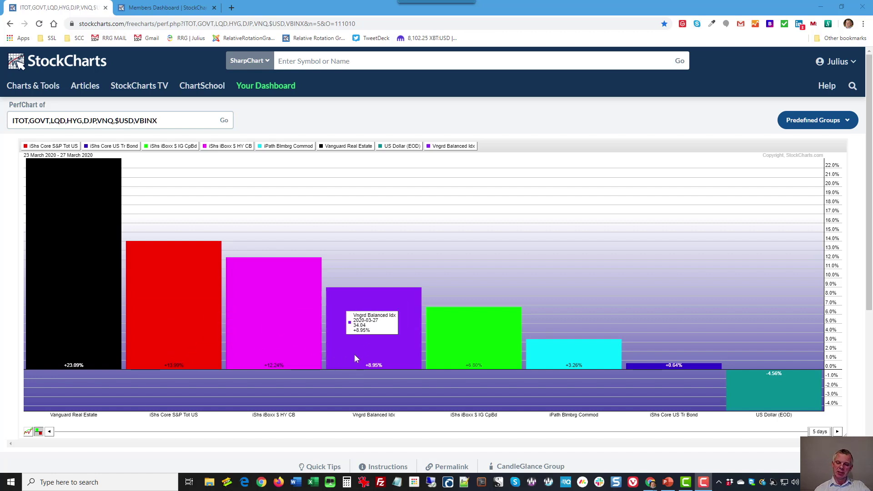
Step: Make Vngrd Balanced Idx the PerfChart base, giving Real Estate +14.14% and US Dollar -13.50%
left_click(447, 147)
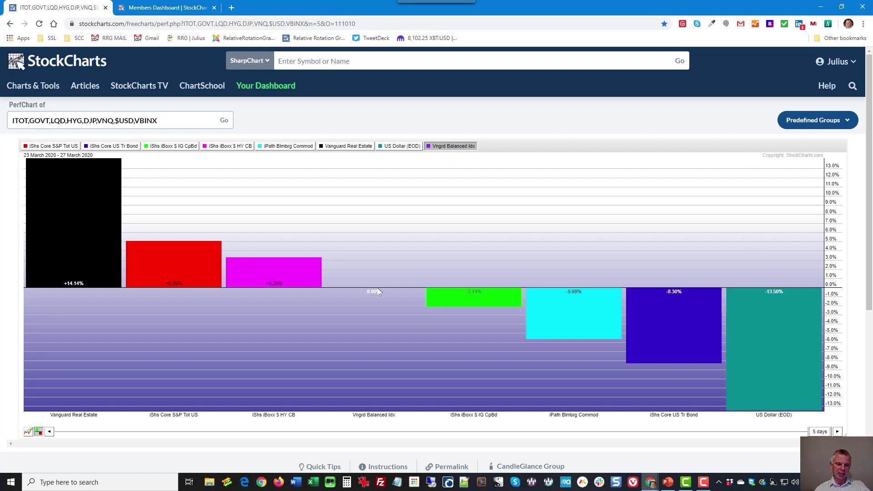
mouse_move(138, 277)
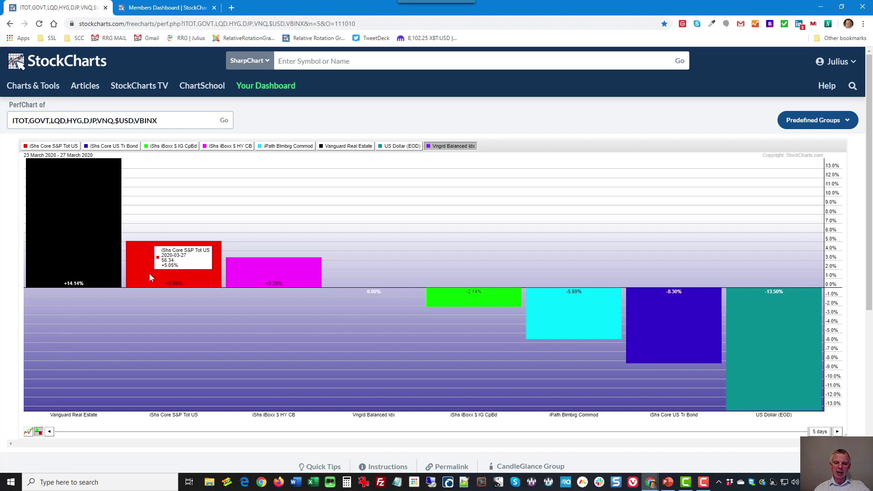
mouse_move(280, 279)
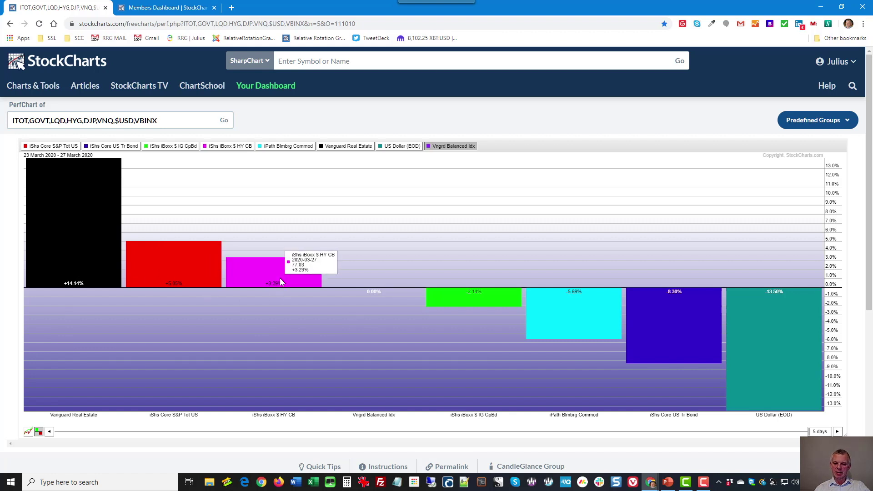
mouse_move(779, 342)
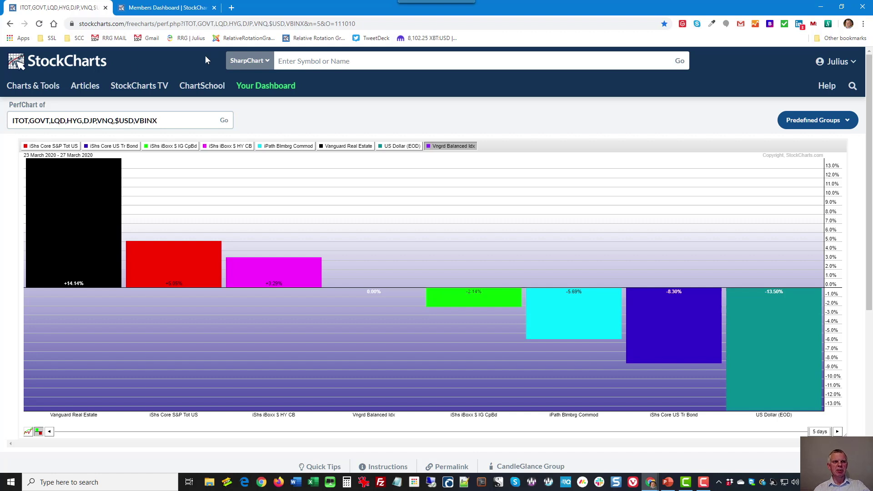
Step: Load the 'Perf Chart - Sectors' bookmark of the eleven sector SPDRs plus SPY for 23–27 March 2020
left_click(52, 38)
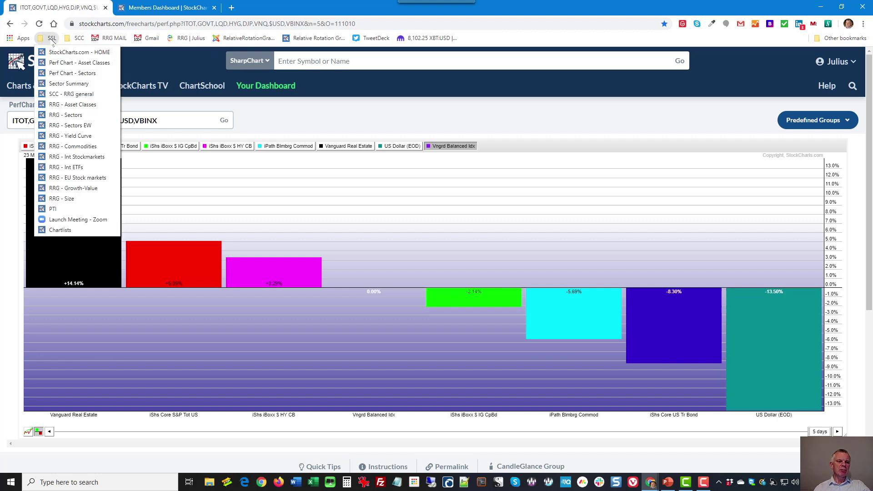
left_click(62, 73)
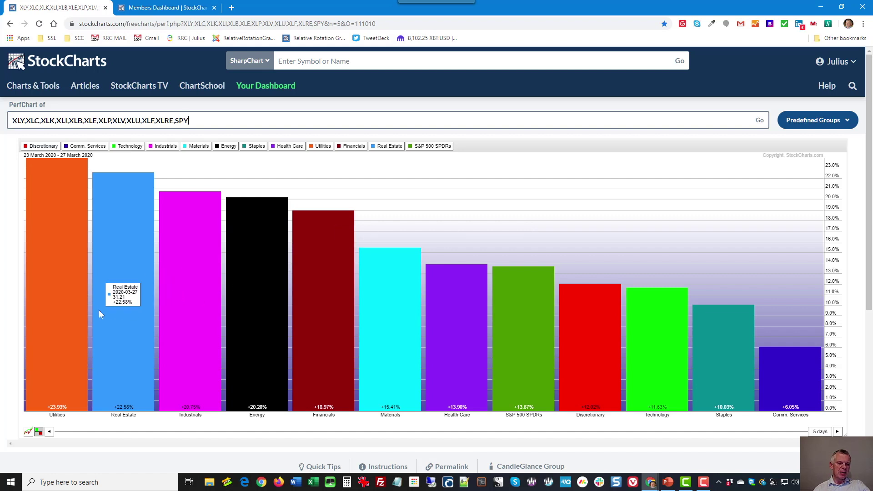
mouse_move(73, 353)
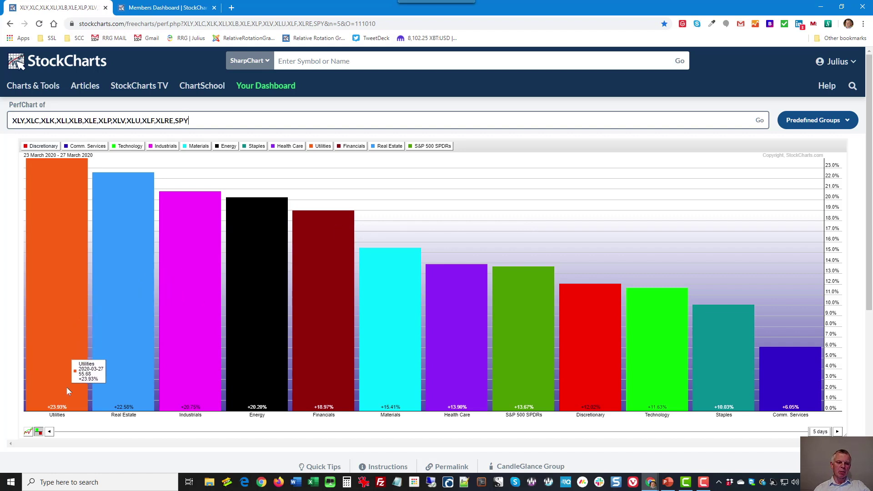
mouse_move(98, 389)
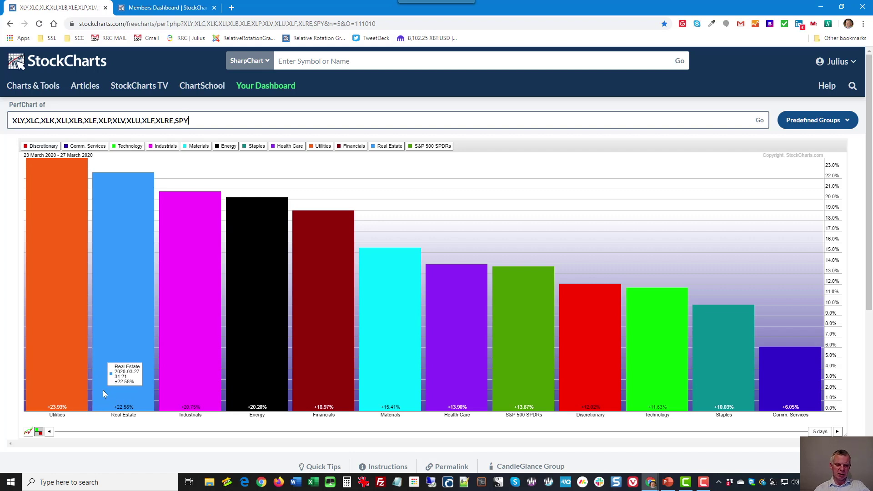
mouse_move(165, 387)
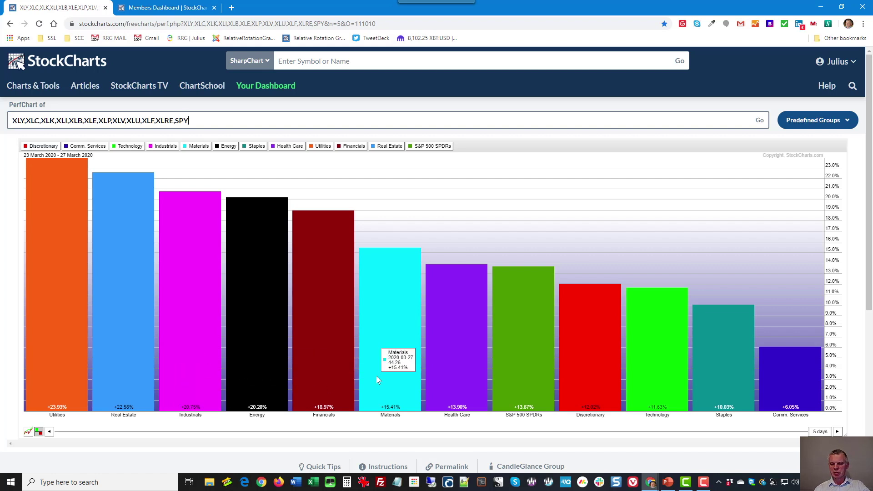
mouse_move(459, 384)
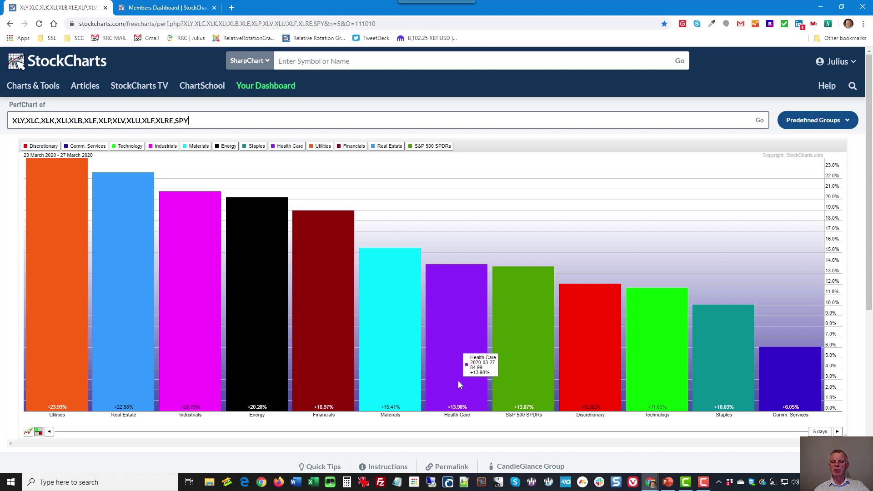
mouse_move(513, 353)
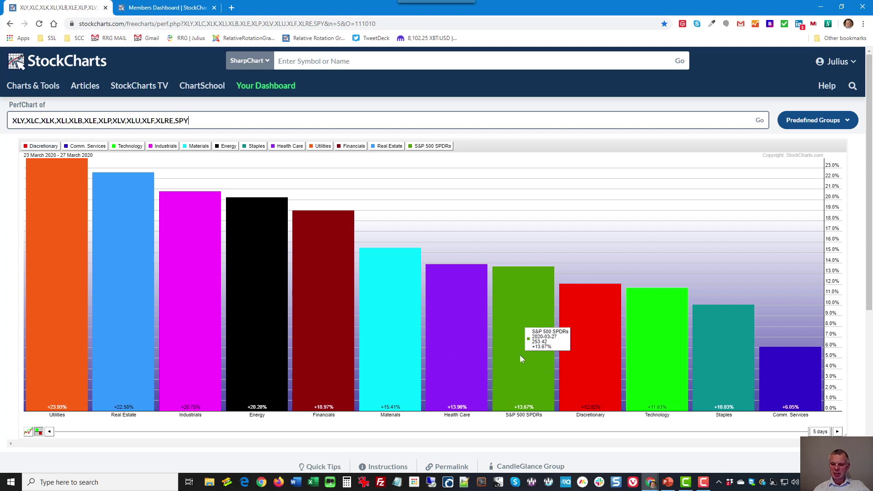
mouse_move(568, 377)
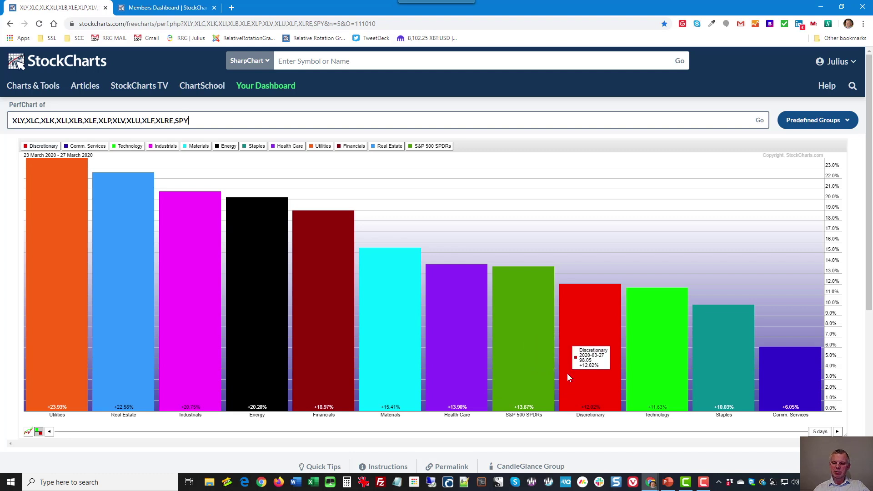
mouse_move(701, 370)
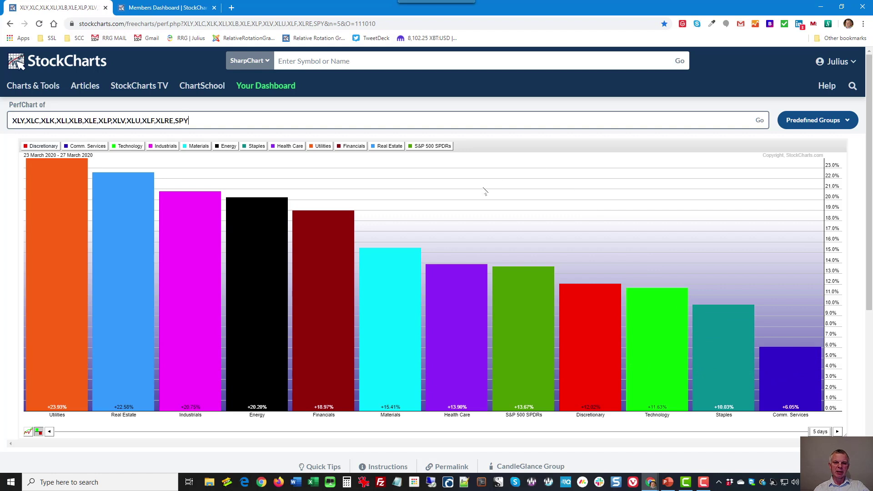
Step: Set S&P 500 SPDRs as the base, leaving Utilities at +10.26% and Communication Services at -7.62%
left_click(433, 146)
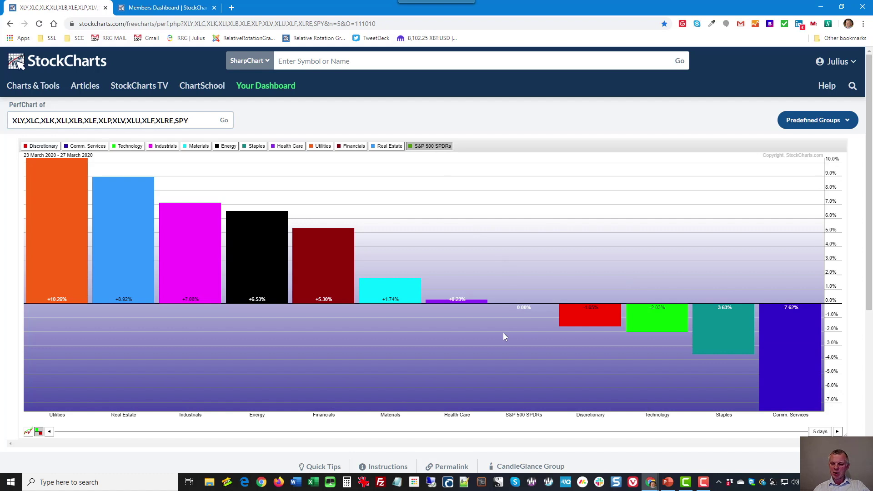
mouse_move(771, 382)
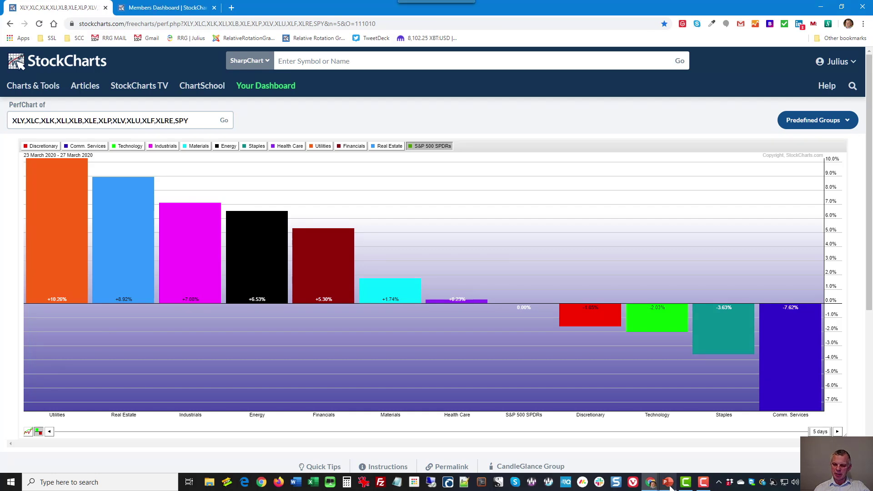
Step: Put the Asset Classes slide show on the left and snap the StockCharts browser to the right half
key("alt+Tab")
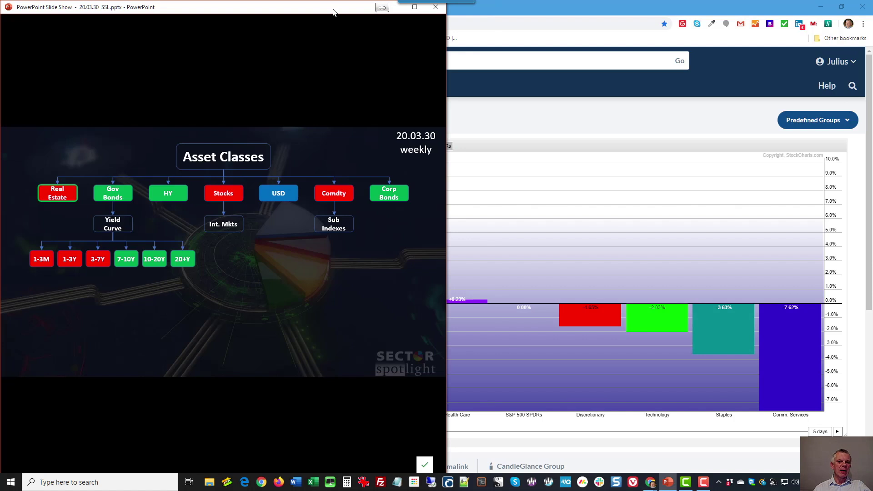
left_click(523, 15)
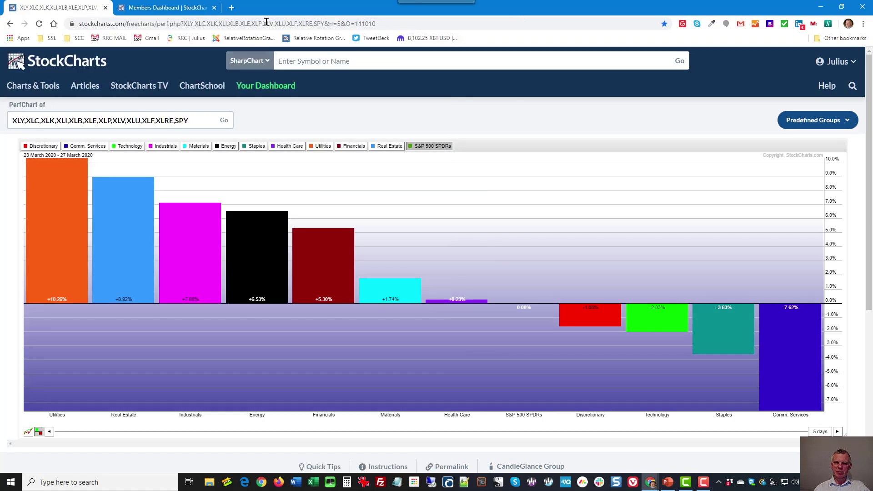
left_click_drag(523, 15, 533, 102)
key("super+Right")
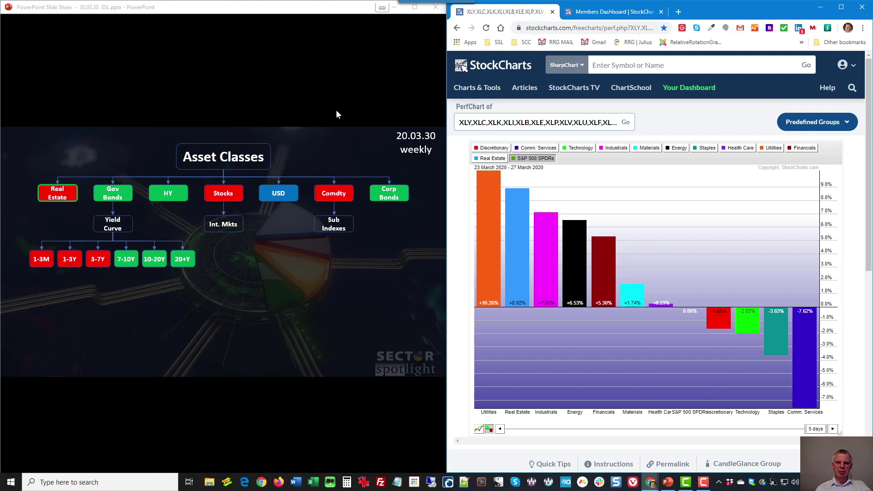
Step: Open the 0020 Asset Classes - WEEKLY (RRG) chart list from Your ChartLists on the Members Dashboard
left_click(499, 43)
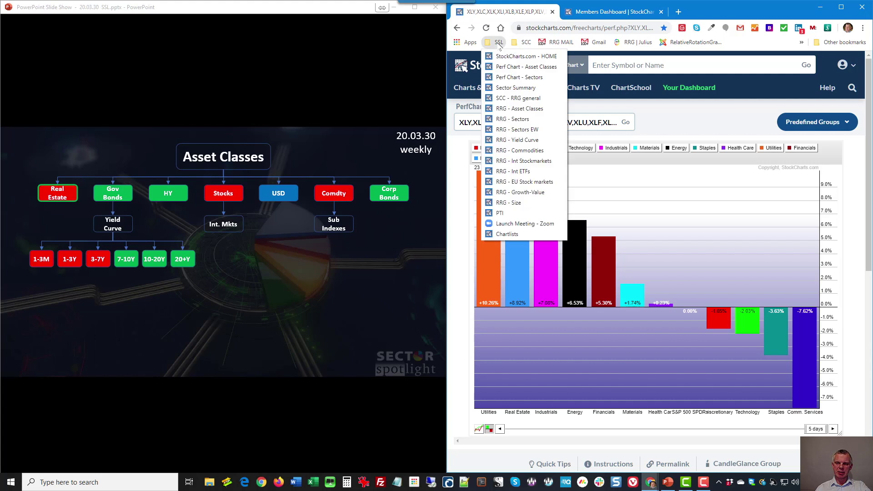
left_click(523, 108)
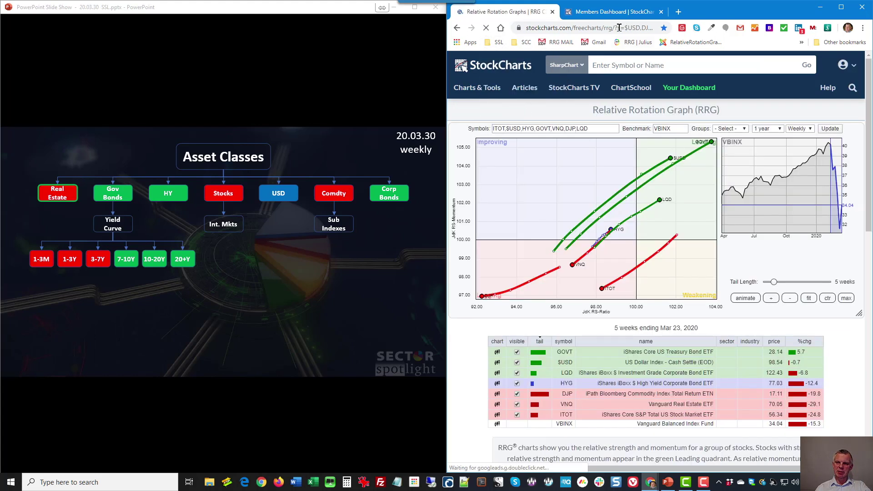
left_click(622, 12)
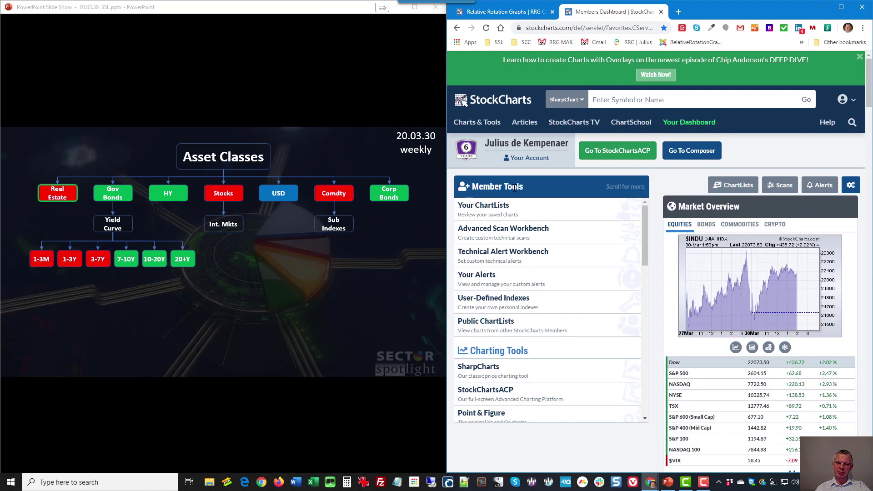
left_click(496, 205)
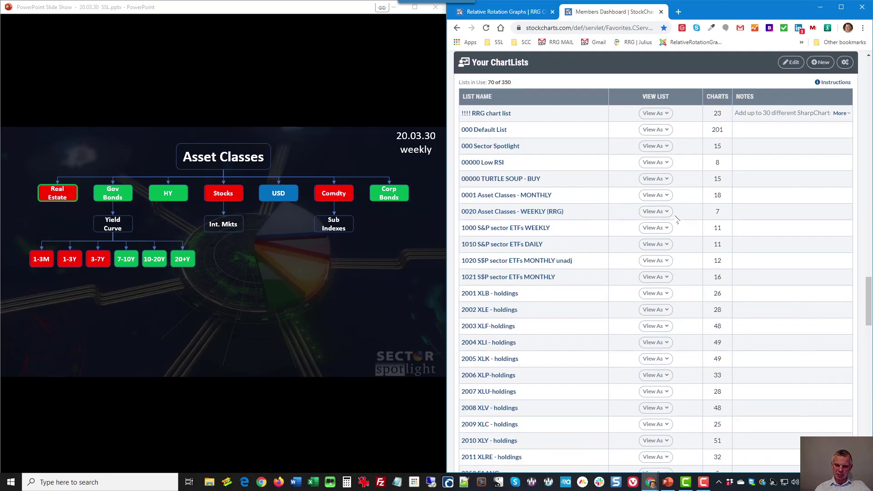
left_click(549, 215)
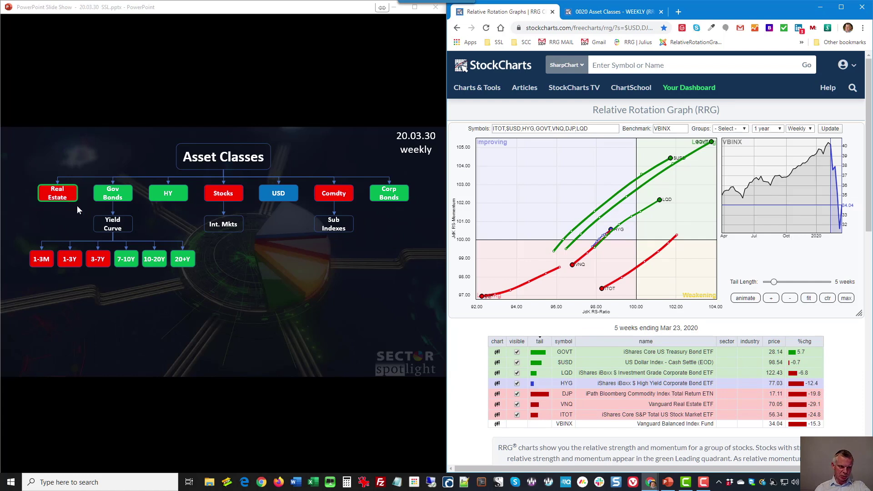
Step: Isolate VNQ's tail and step the weekly graph back and forth, ending on Mar 23
left_click(619, 405)
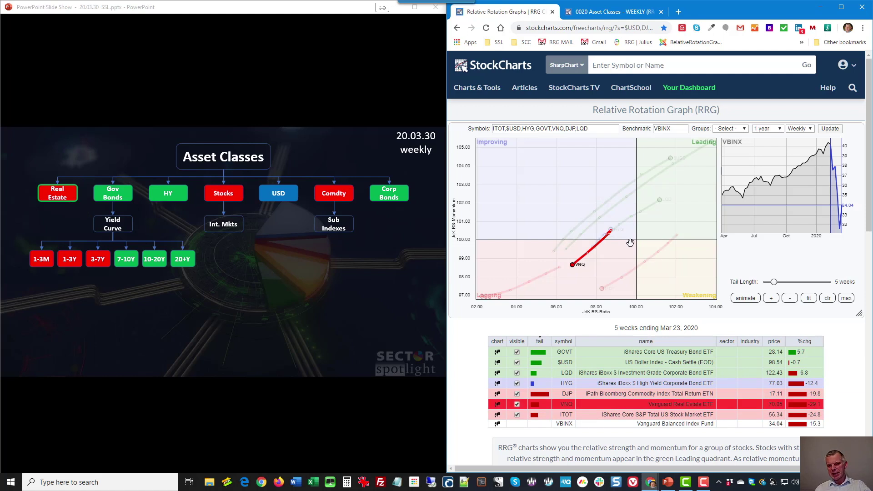
key("Left")
key("Left")
key("Left")
key("Left")
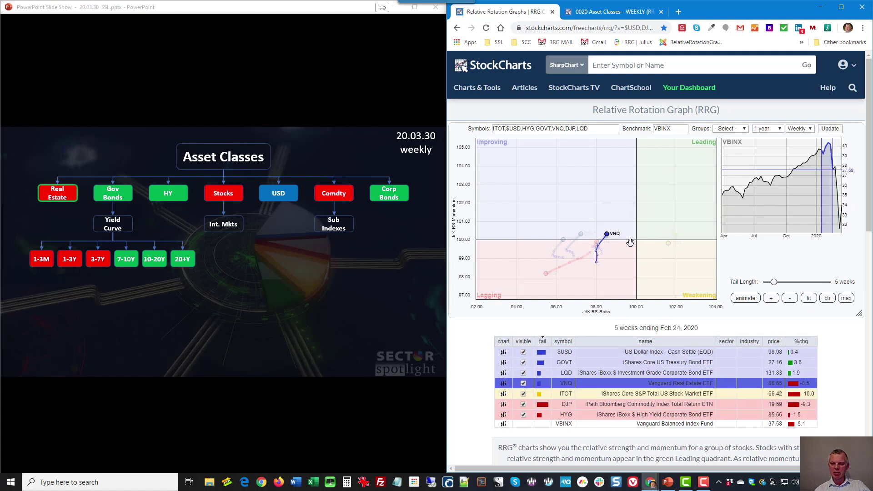
key("Right")
key("Right")
key("Right")
key("Left")
key("Left")
key("Left")
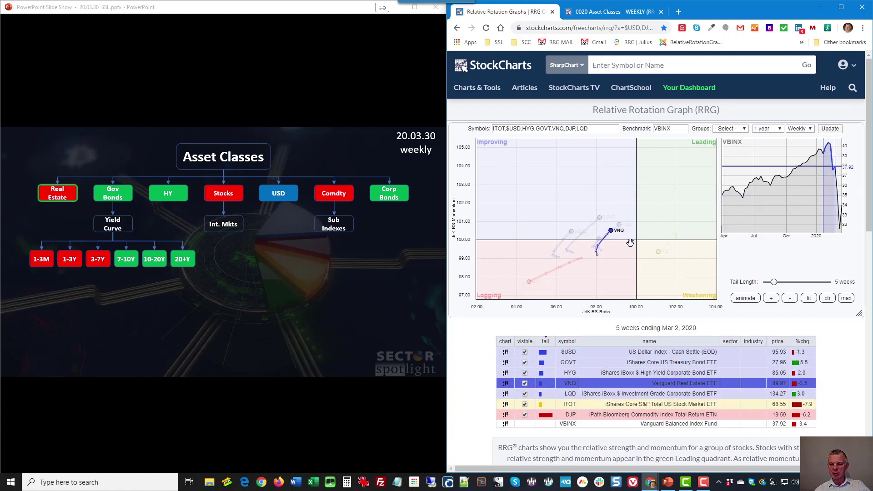
key("Right")
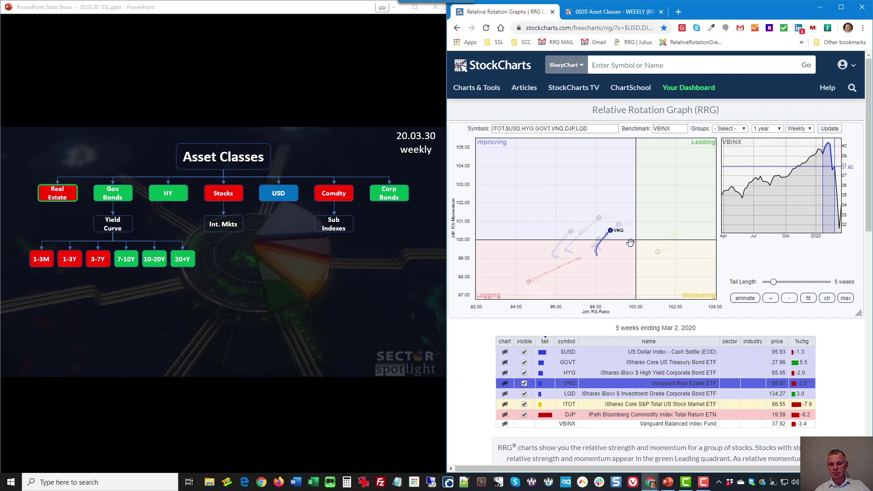
key("Right")
key("Right")
key("Right")
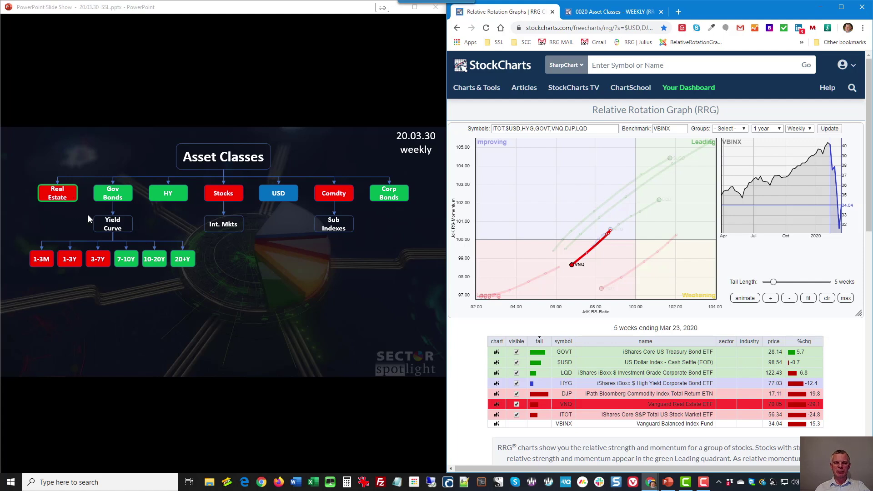
key("Left")
key("Right")
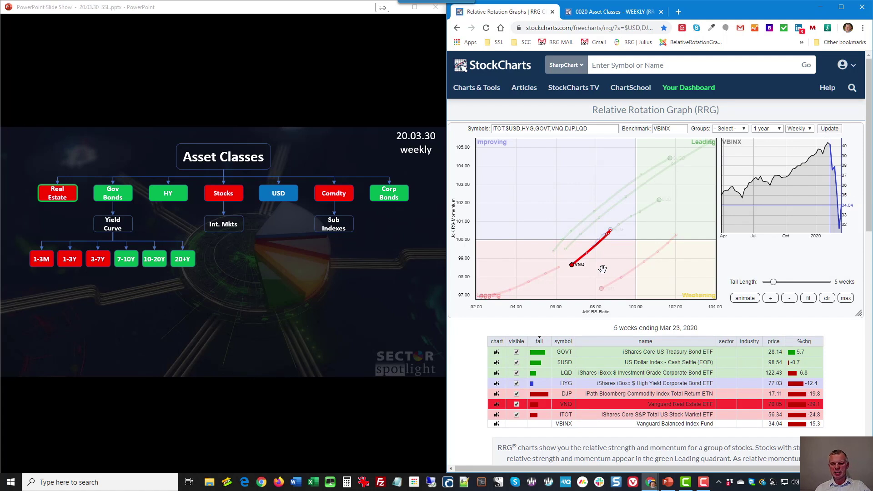
Step: From the 0020 Asset Classes summary, open VNQ's weekly SharpChart in a new tab, then come back to the list
left_click(613, 11)
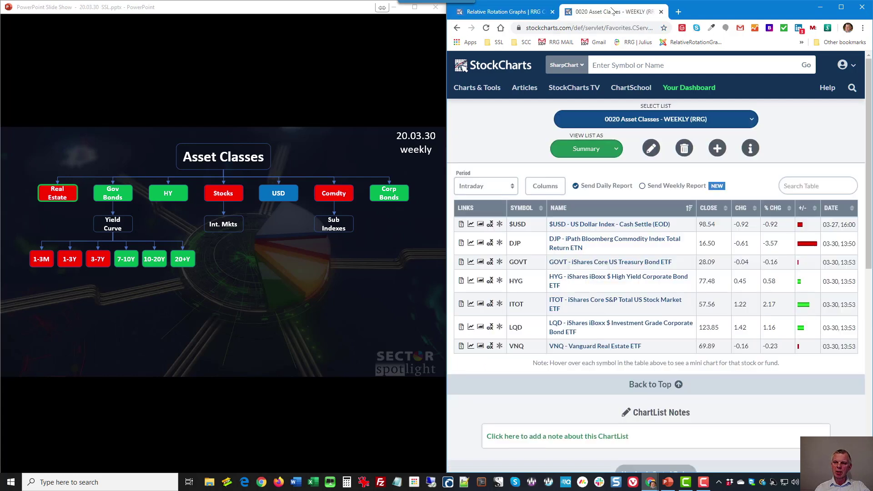
left_click(598, 348)
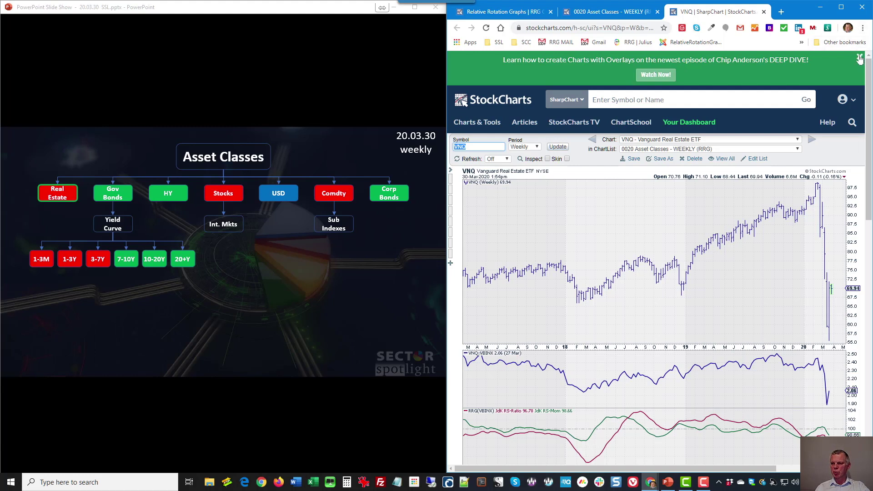
left_click_drag(862, 60, 866, 92)
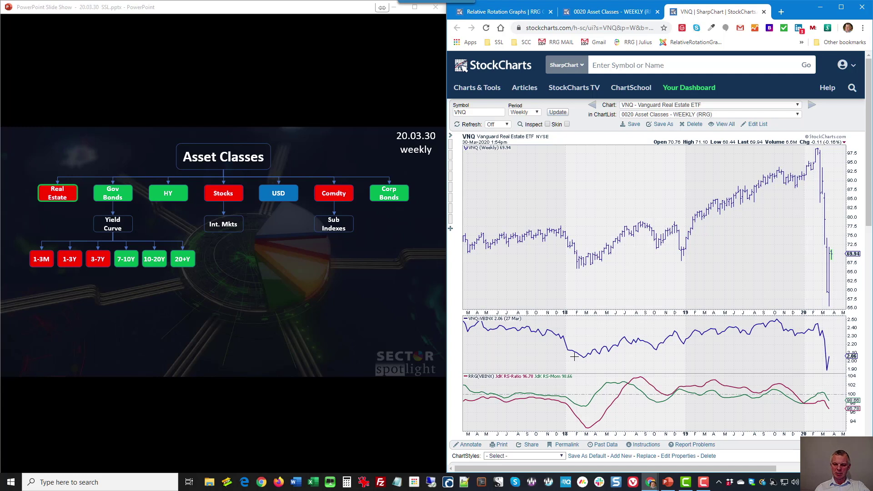
left_click(583, 12)
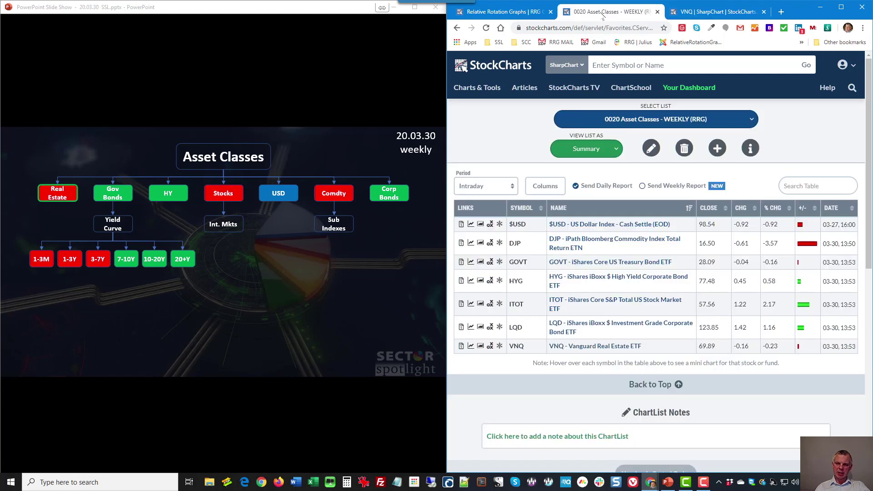
Step: Zoom the rotation graph out, isolate GOVT's tail, then return to the Asset Classes summary
left_click(497, 13)
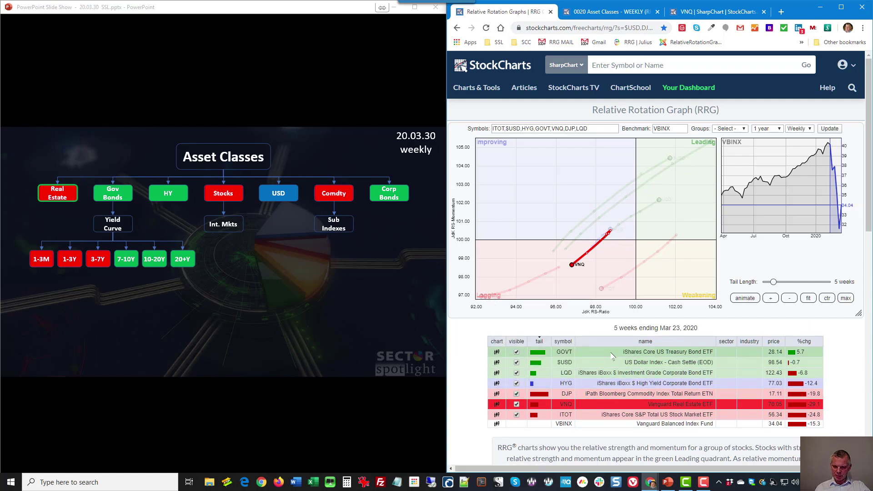
left_click(790, 298)
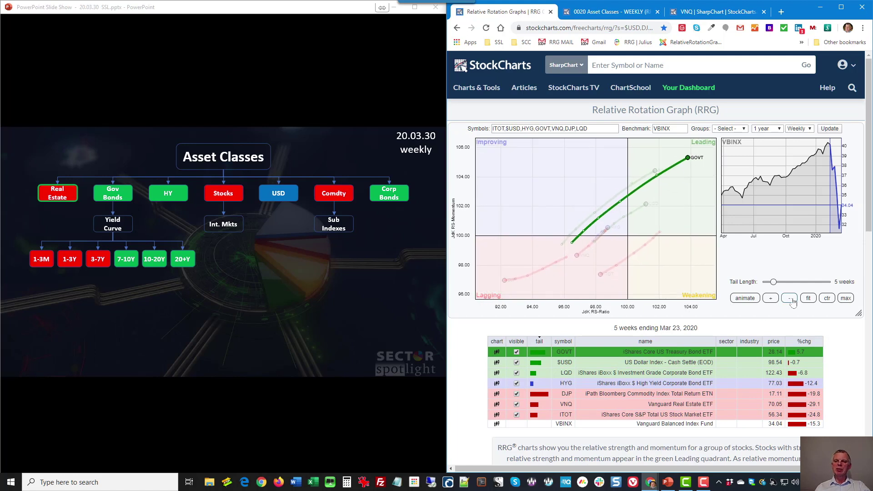
left_click(688, 356)
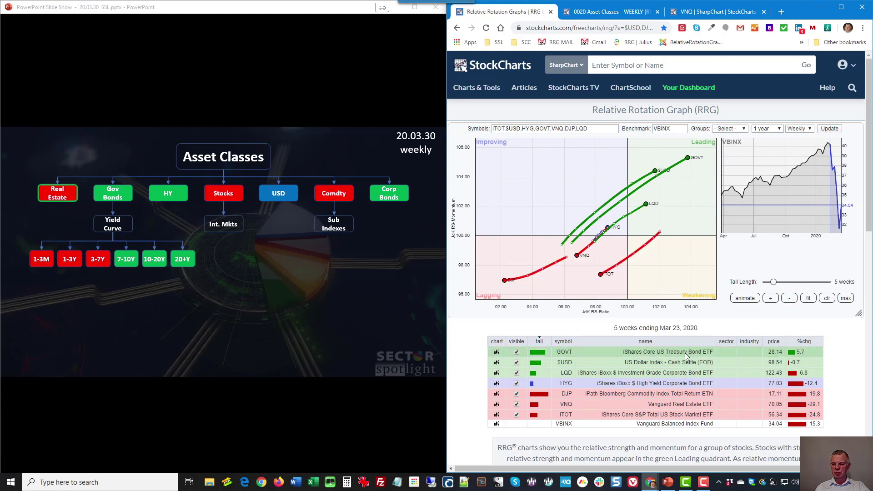
left_click(687, 356)
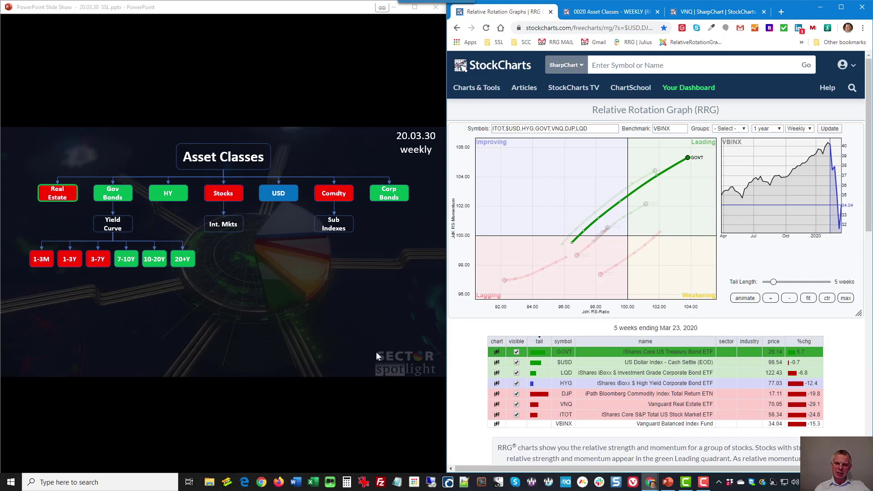
left_click(625, 16)
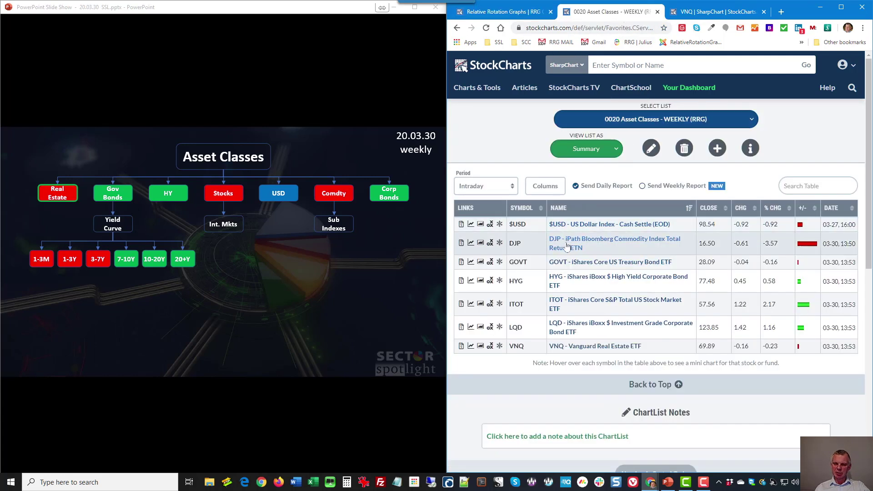
Step: Load GOVT's weekly SharpChart from the list, then return to the Relative Rotation Graph
left_click(570, 265)
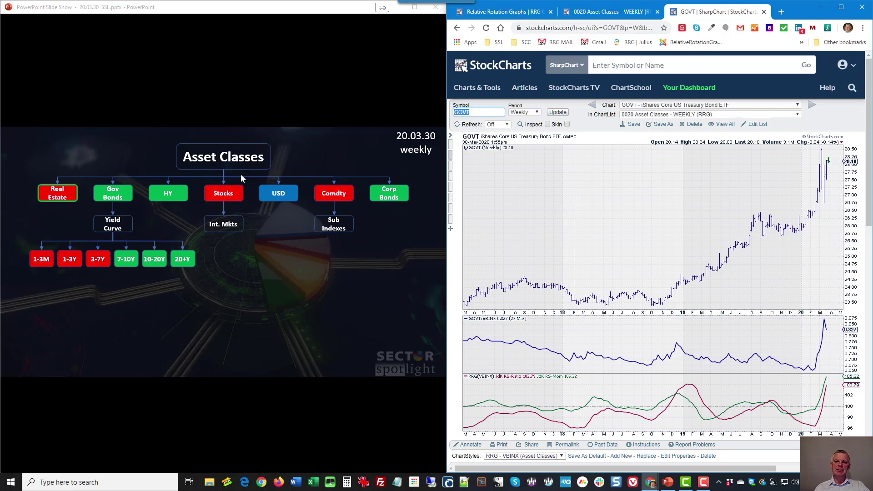
left_click(492, 12)
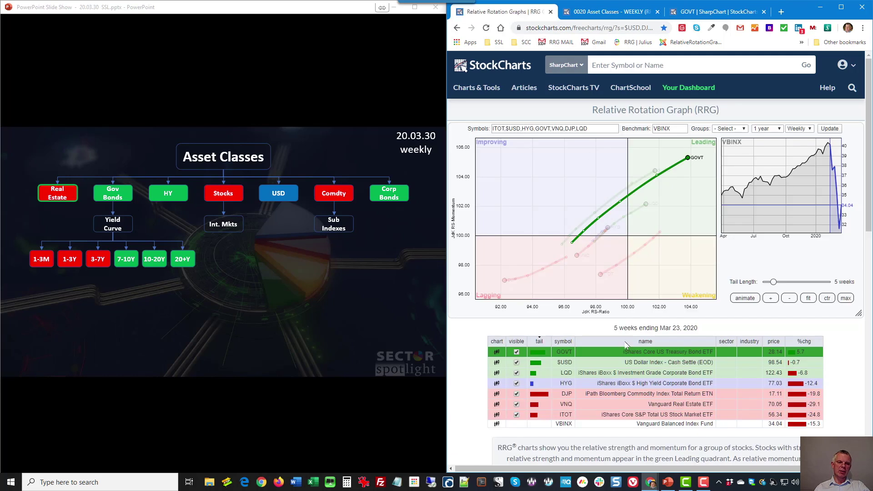
Step: Isolate HYG's tail and replay it back to Feb 3, then forward to Mar 23
left_click(624, 384)
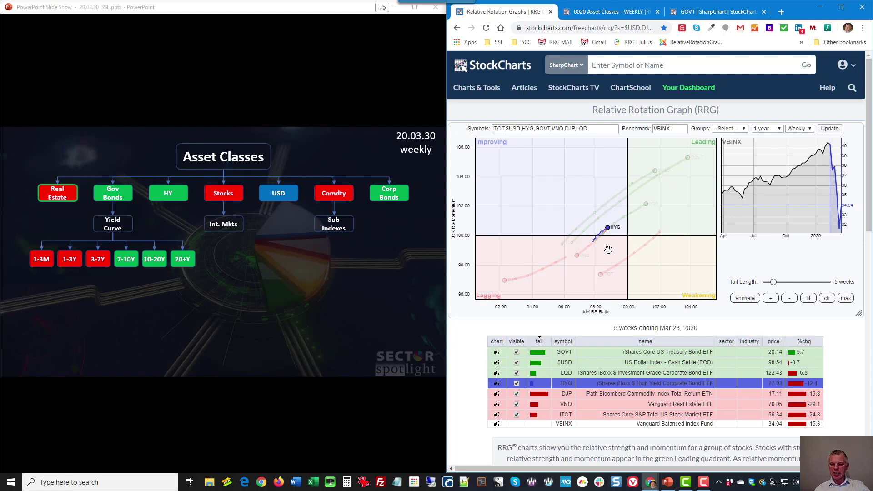
key("Left")
key("Left")
key("Left")
key("Left")
key("Left")
key("Left")
key("Left")
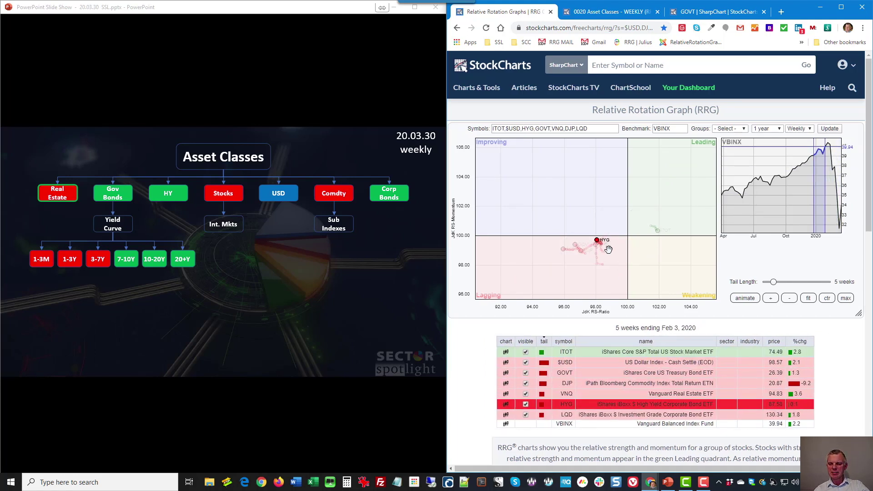
key("Right")
key("Right")
key("Right")
key("Right")
key("Right")
key("Right")
key("Right")
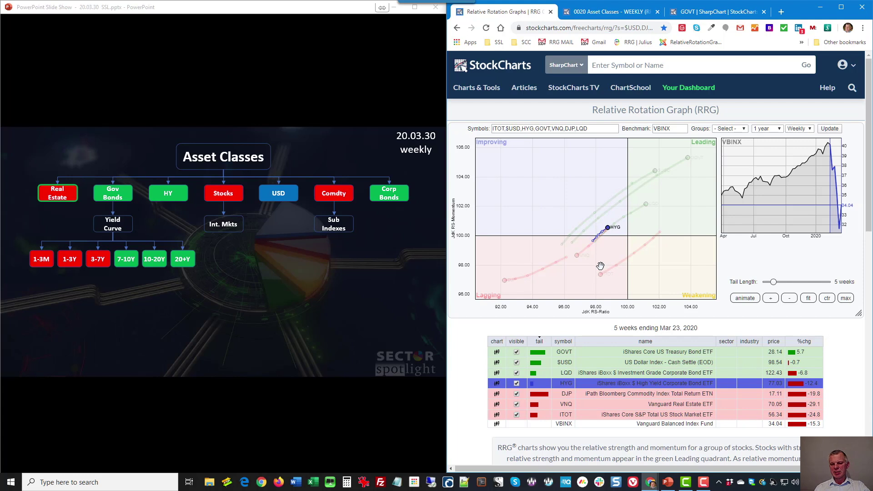
left_click(611, 12)
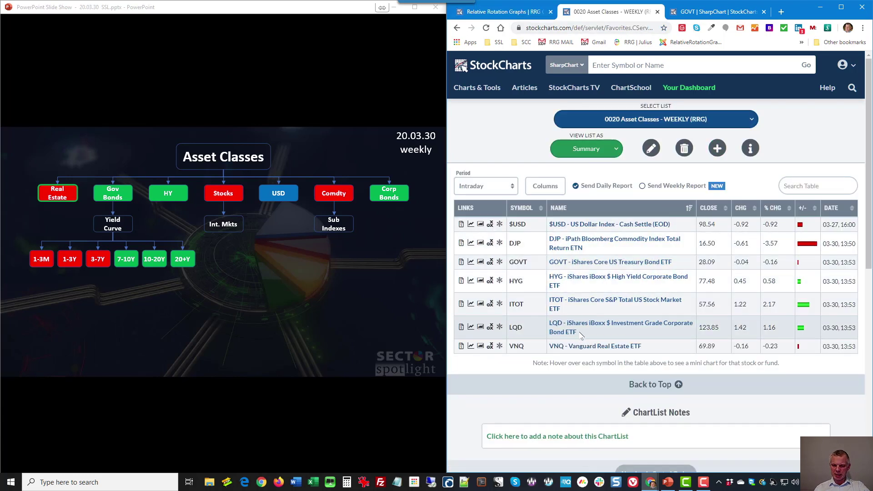
left_click(574, 279)
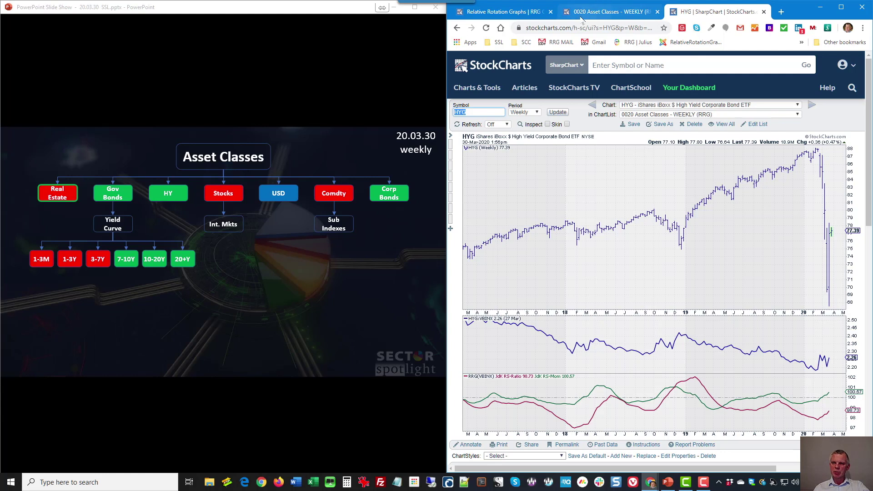
left_click(517, 14)
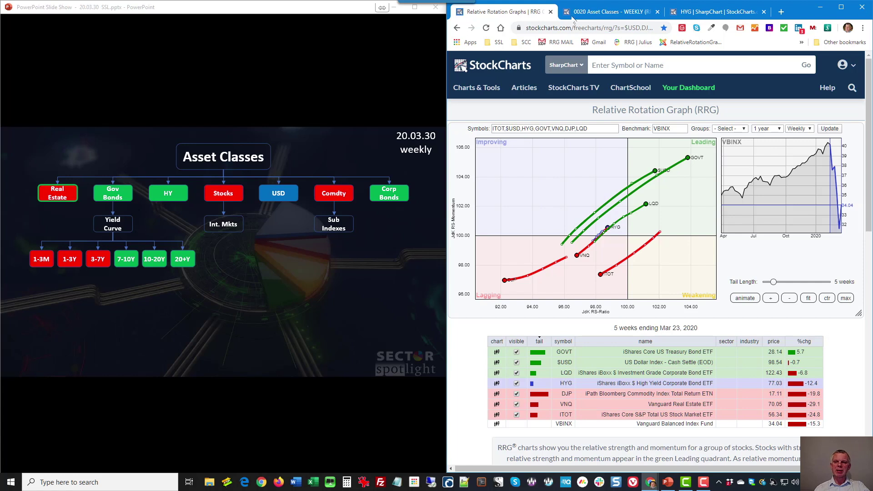
left_click(618, 14)
left_click(695, 13)
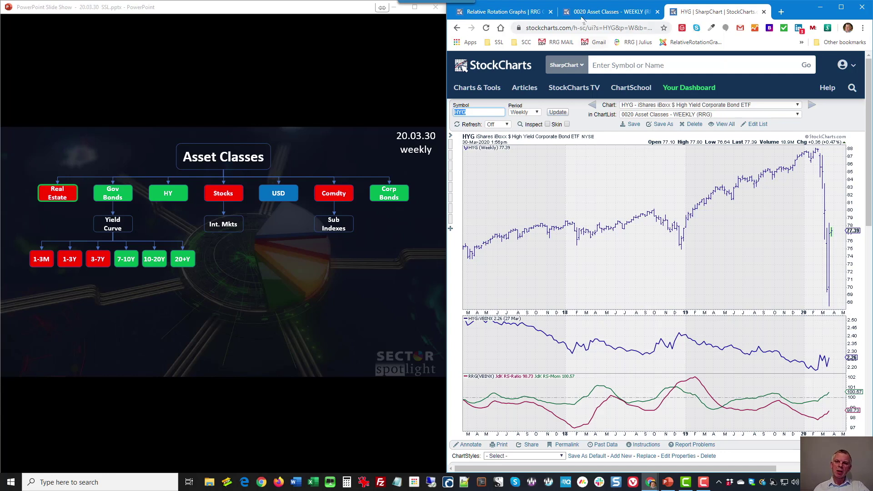
left_click(528, 12)
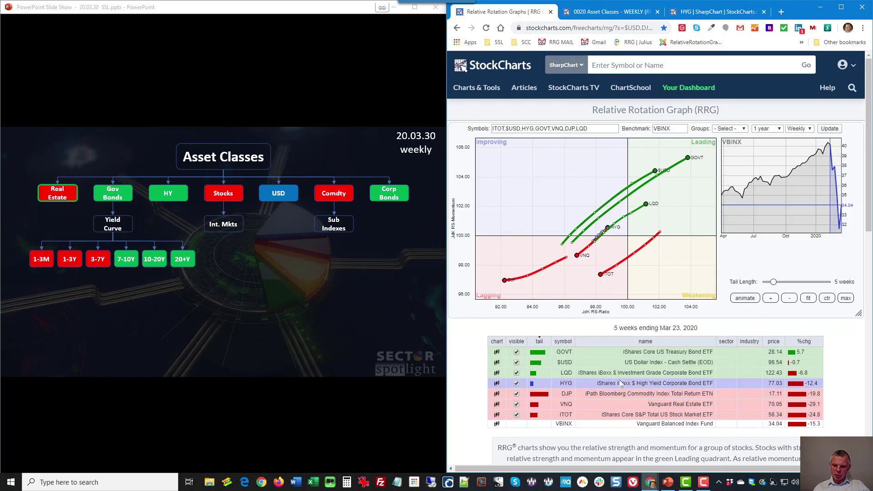
Step: Isolate ITOT's tail on the rotation graph, then return to HYG's weekly SharpChart
left_click(624, 420)
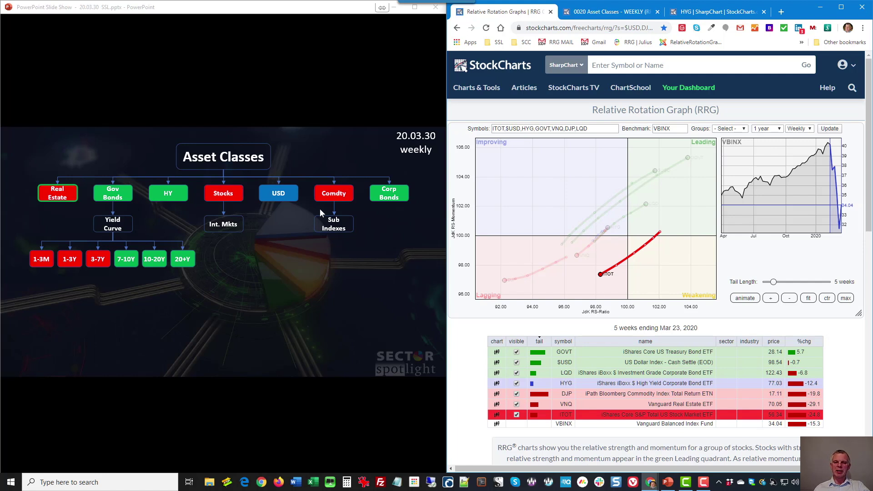
left_click(700, 13)
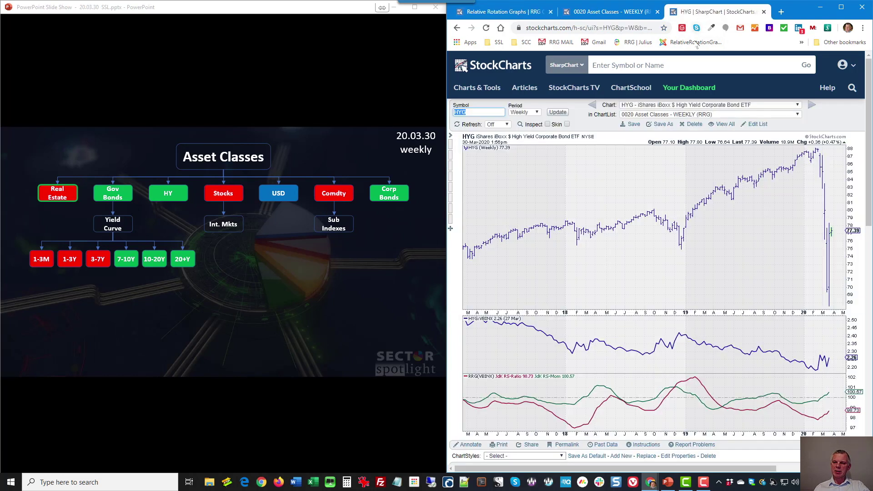
Step: Load the ITOT weekly chart, set bar spacing to 3, and turn on Inspect
left_click(725, 105)
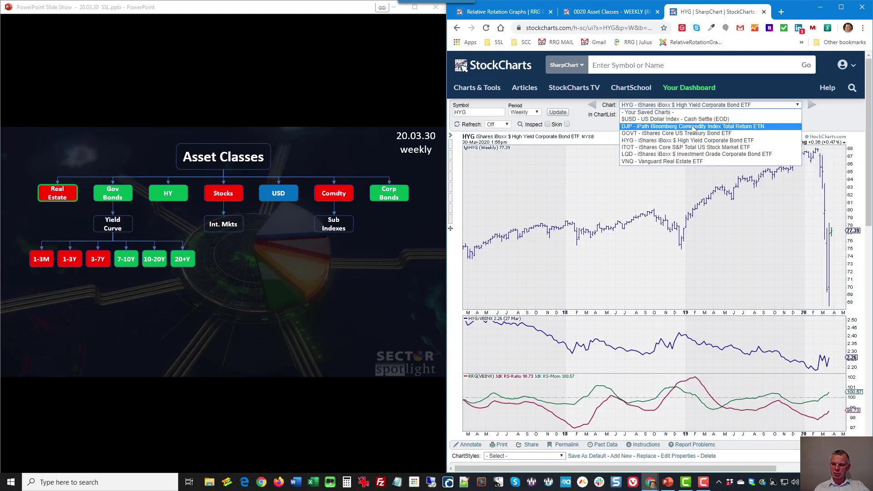
left_click(688, 147)
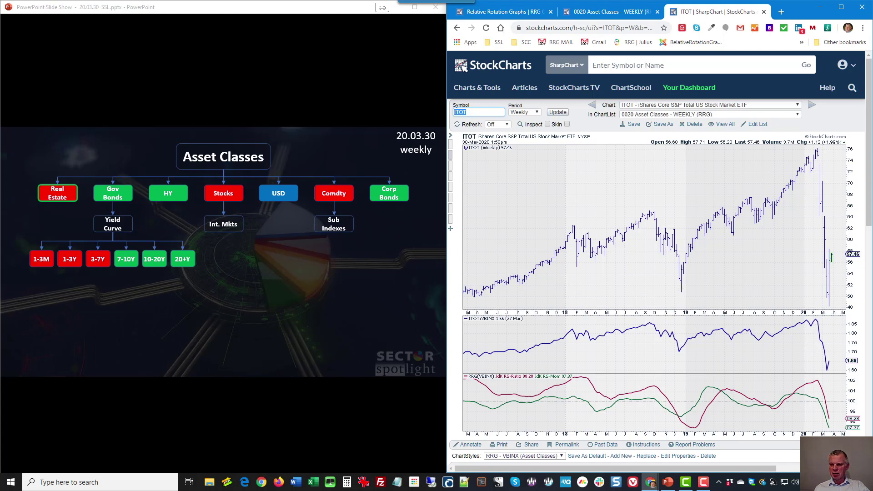
scroll(586, 424, "down", 3)
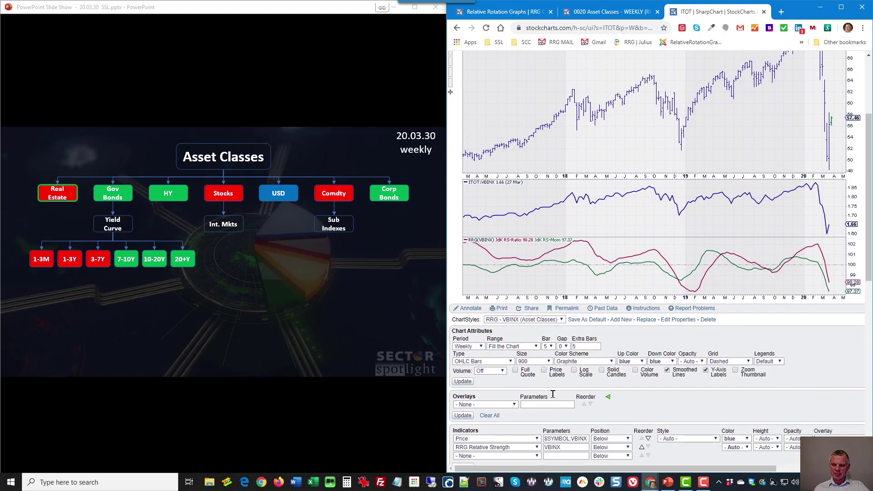
left_click(549, 346)
left_click(548, 368)
left_click(469, 382)
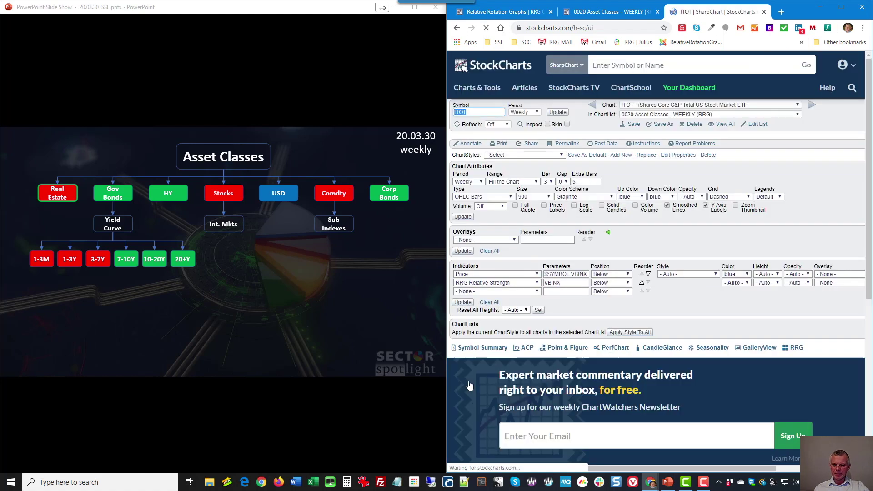
left_click(548, 124)
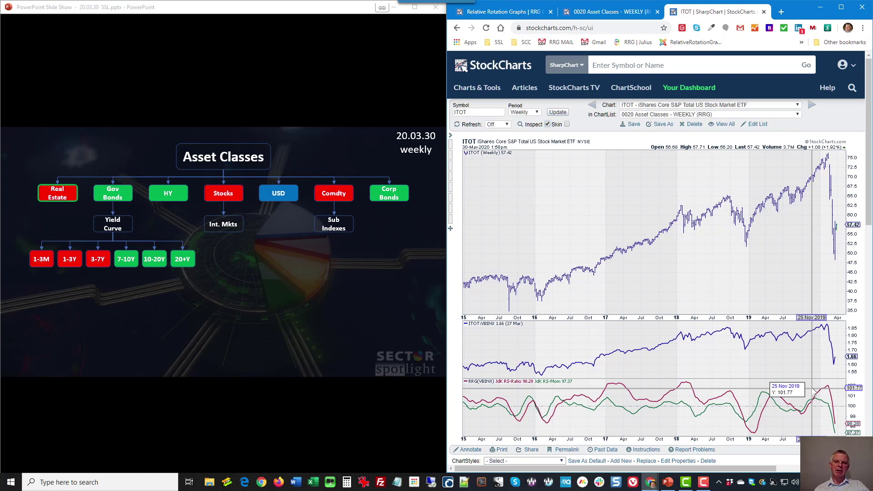
Step: Highlight the $USD tail on the RRG, then load the $USD weekly chart with bar spacing 3
left_click(526, 14)
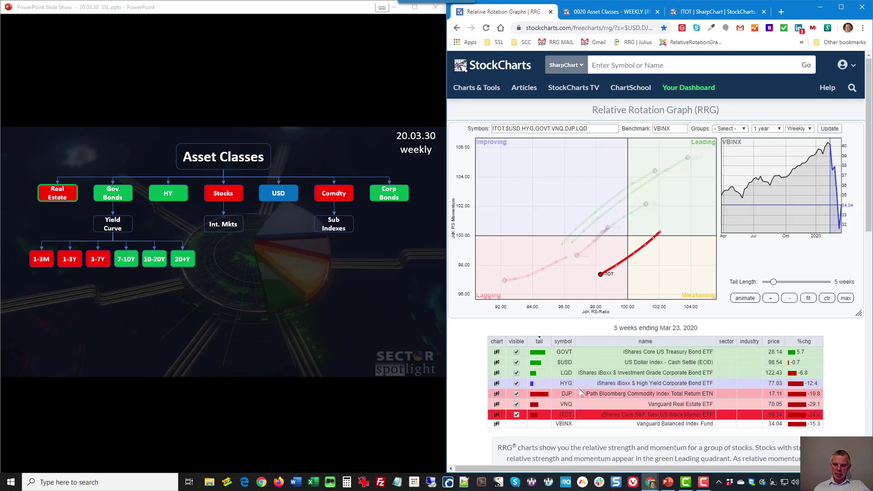
left_click(582, 365)
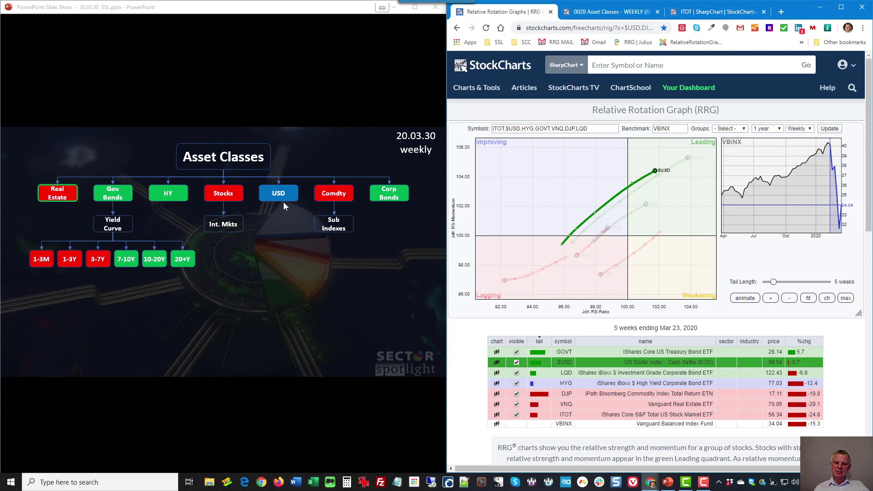
left_click(711, 14)
left_click(705, 105)
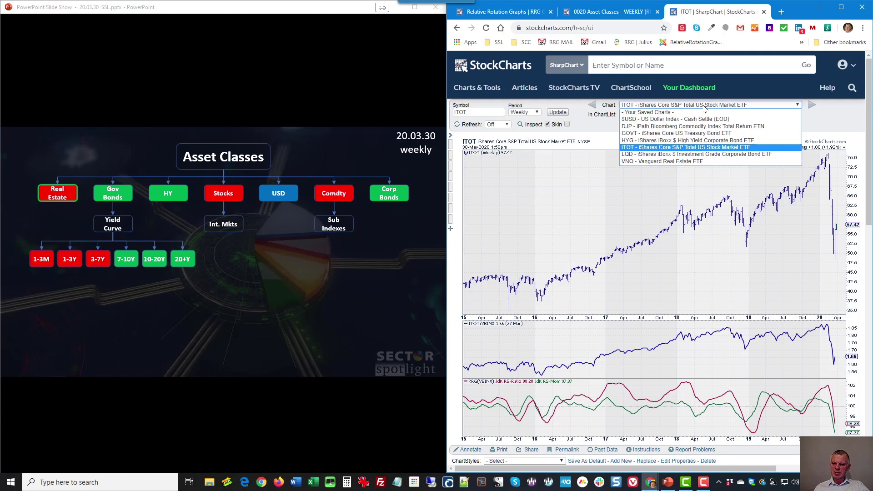
left_click(690, 120)
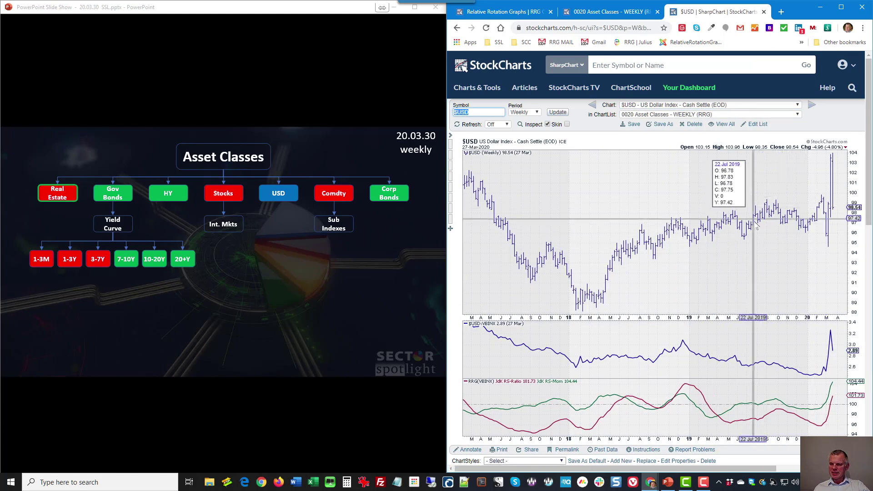
scroll(568, 387, "down", 3)
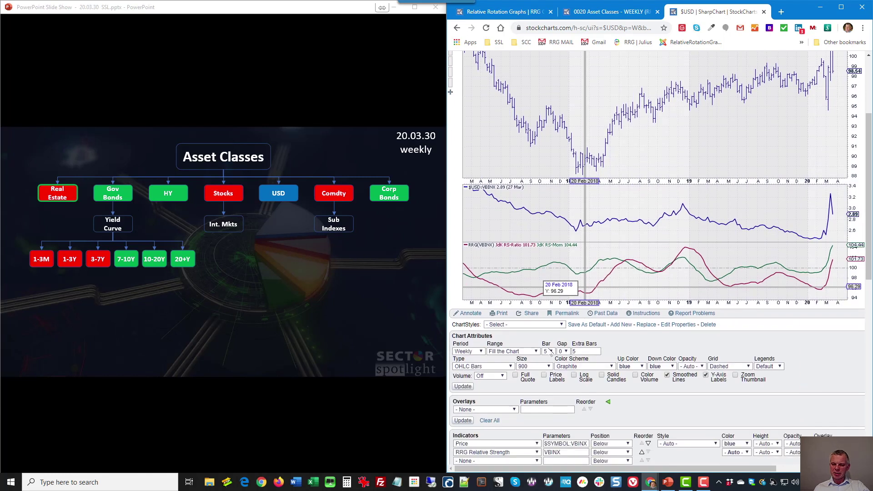
left_click(550, 352)
left_click(546, 373)
left_click(463, 386)
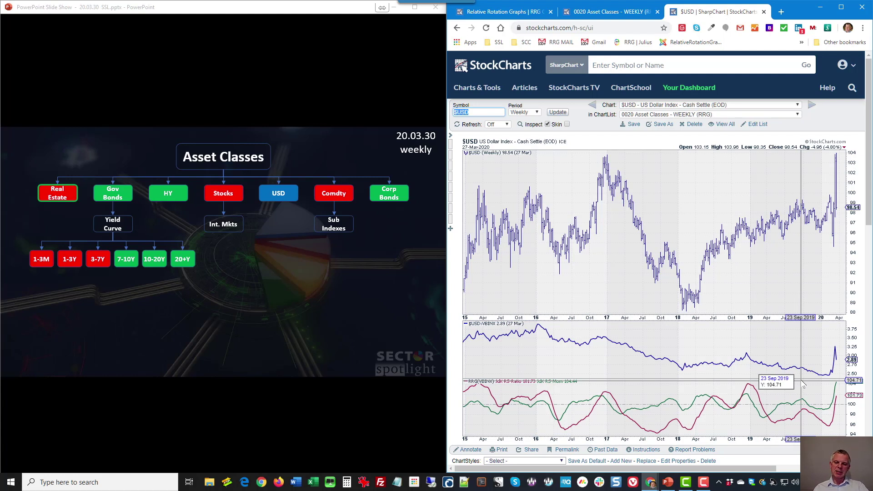
Step: Emphasize the DJP tail on the RRG and load the DJP weekly price chart
left_click(500, 13)
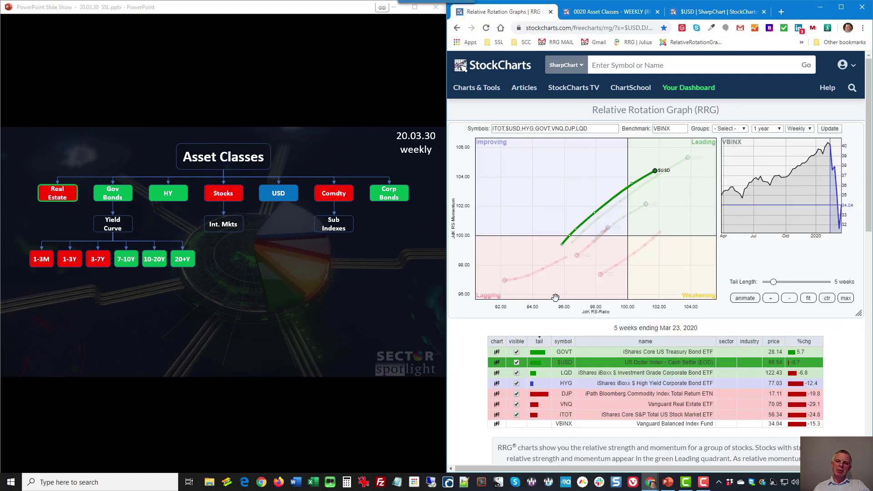
left_click(593, 398)
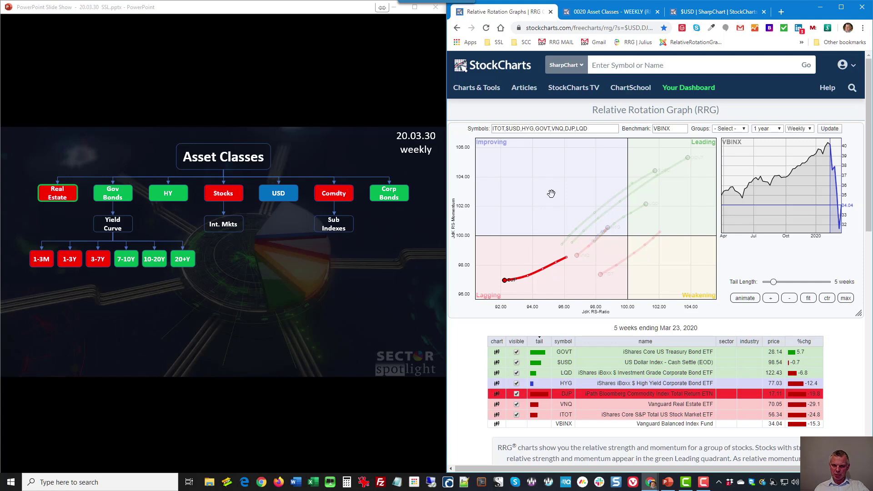
left_click(694, 11)
left_click(698, 106)
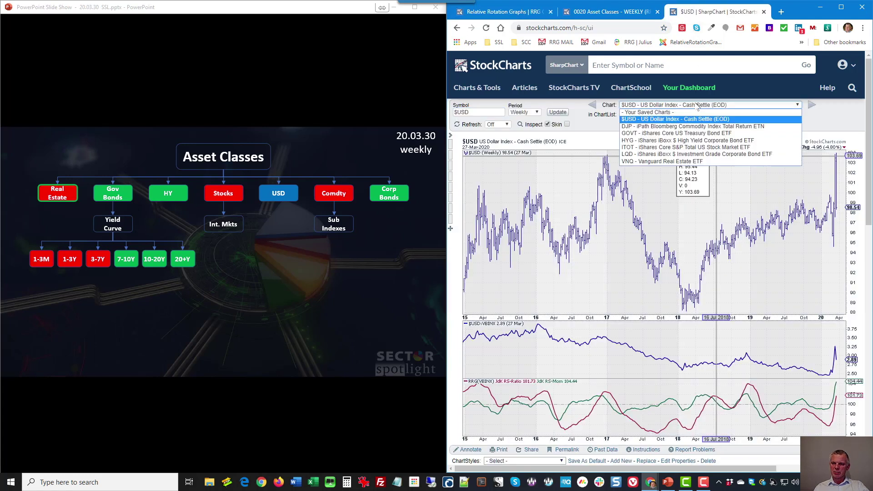
left_click(683, 126)
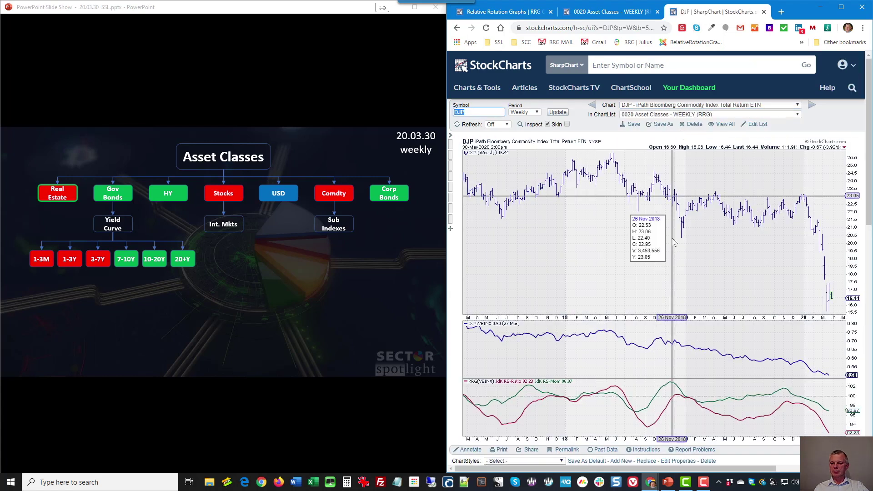
Step: Narrow DJP's bar spacing to 3, then to 1, so it reaches back to 2007
scroll(590, 413, "down", 1)
scroll(590, 413, "down", 1)
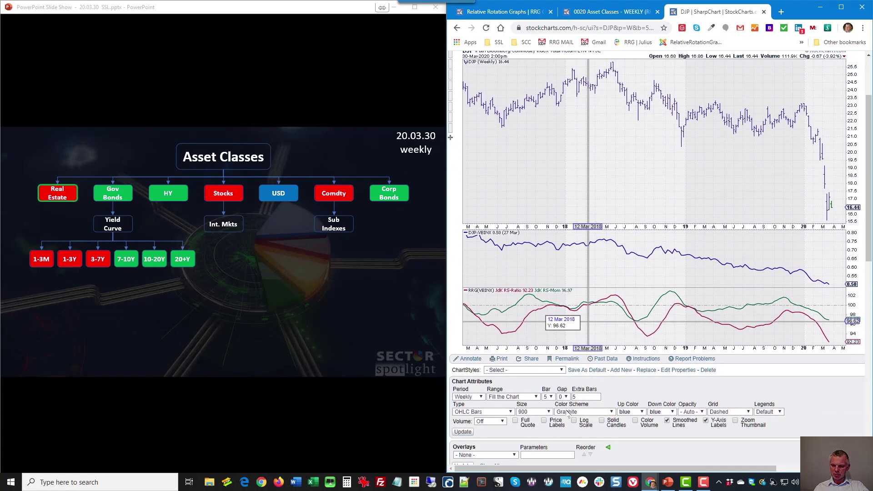
left_click(549, 397)
left_click(547, 418)
left_click(469, 433)
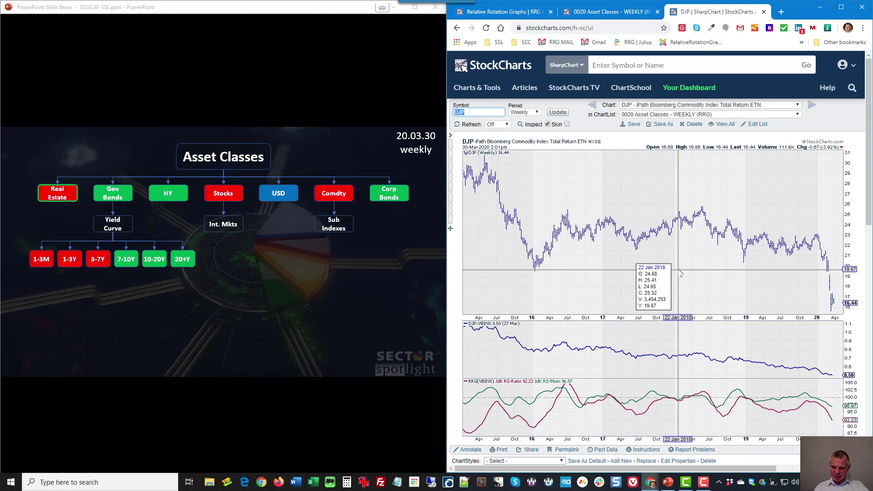
scroll(564, 346, "down", 2)
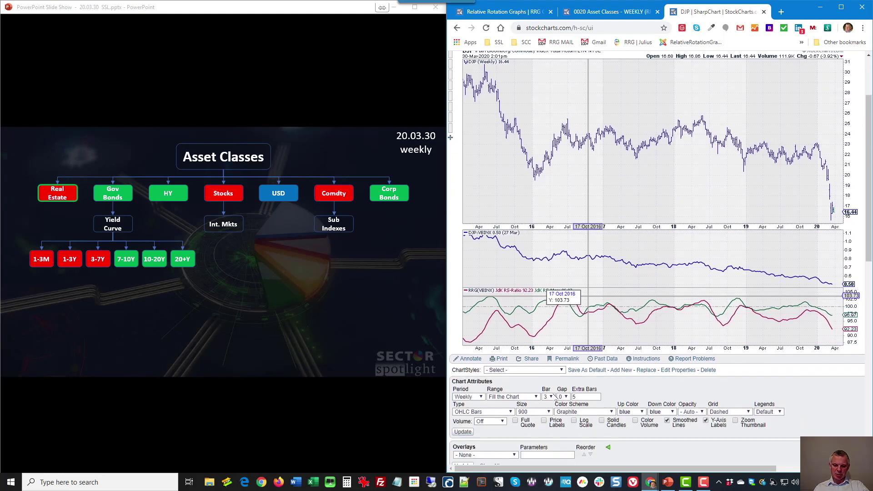
left_click(550, 397)
left_click(548, 404)
left_click(463, 432)
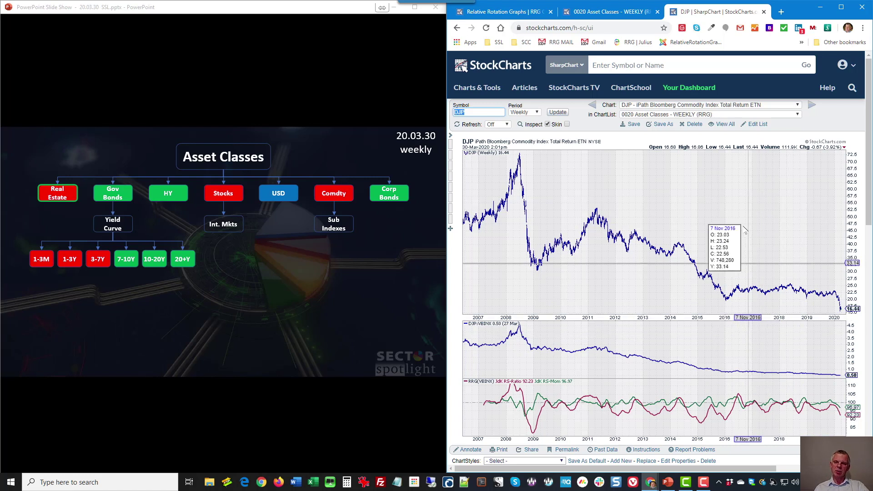
Step: Load the LQD weekly chart and narrow its bar spacing from 5 to 3
left_click(526, 19)
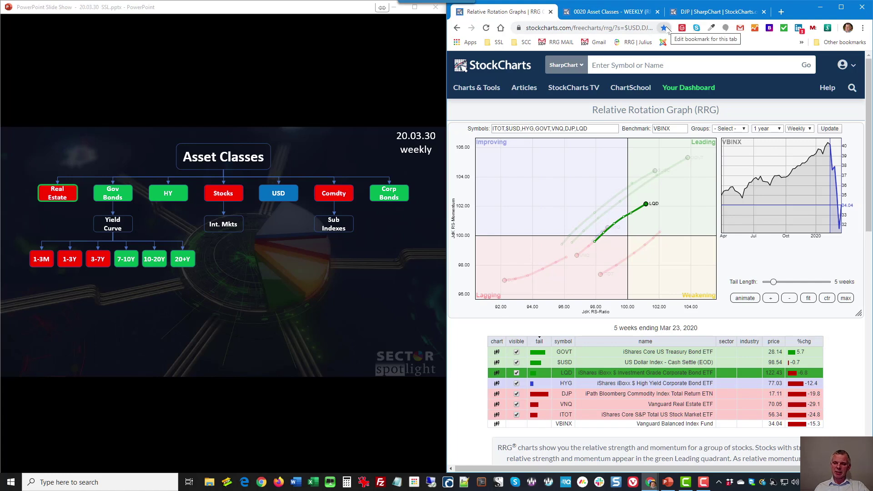
left_click(716, 11)
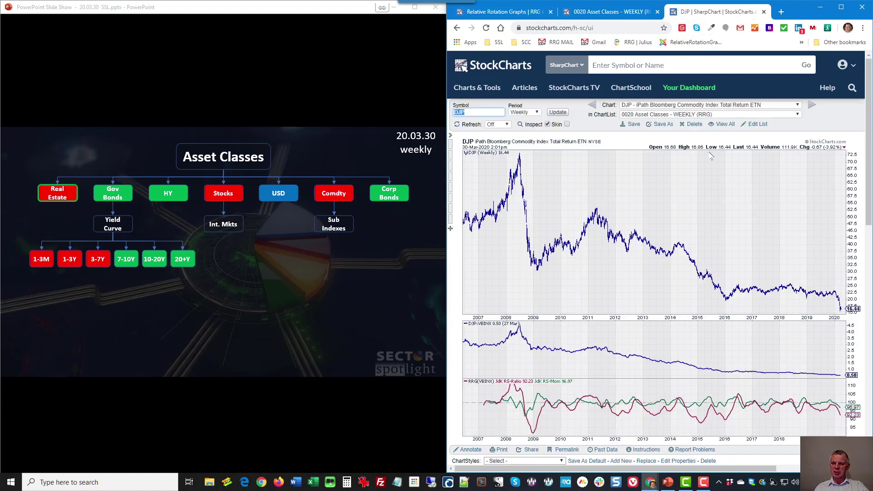
left_click(692, 105)
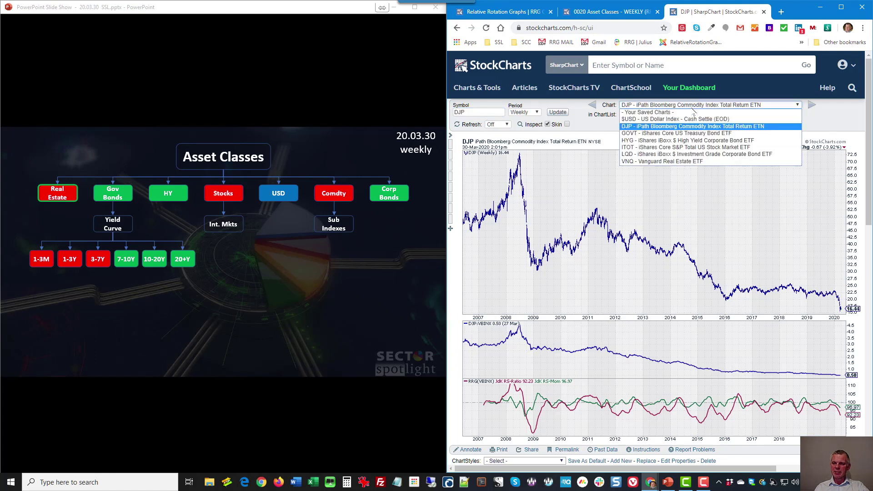
left_click(691, 155)
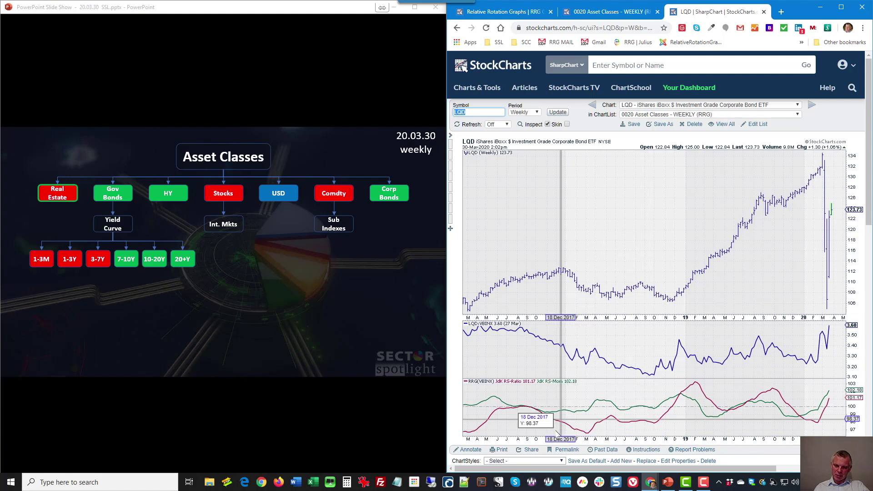
scroll(555, 441, "down", 2)
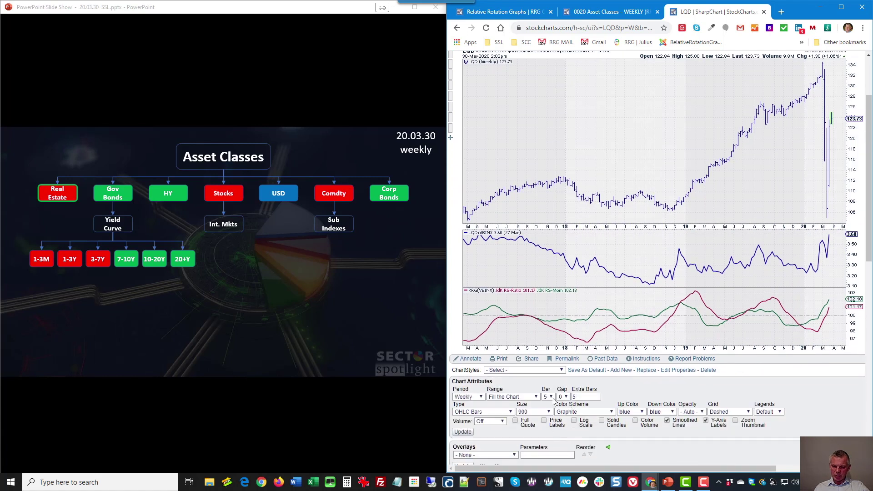
left_click(550, 397)
left_click(548, 414)
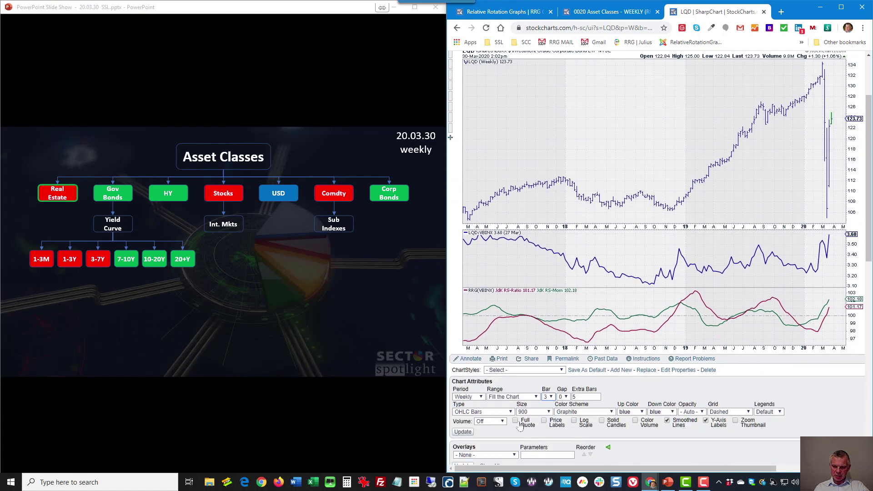
left_click(471, 433)
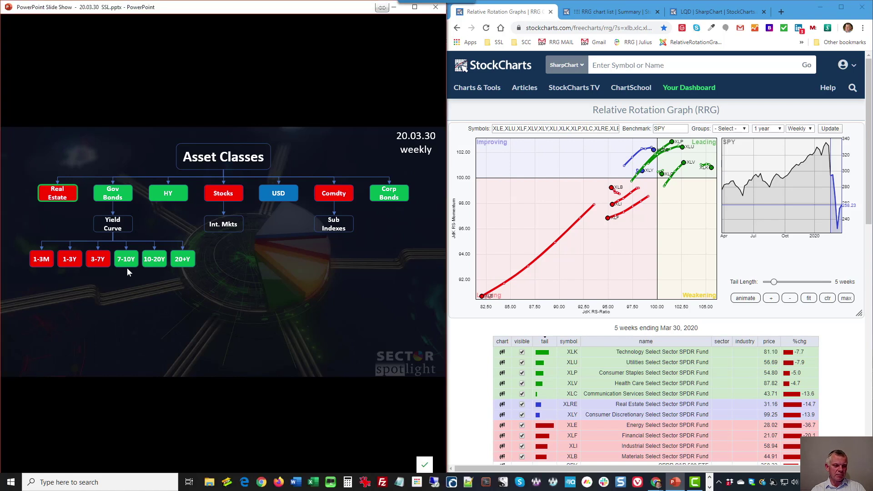
Step: Step through the Asset Classes animations: commodity sub-indexes, SPX, then sectors XLB through XLY
left_click(169, 290)
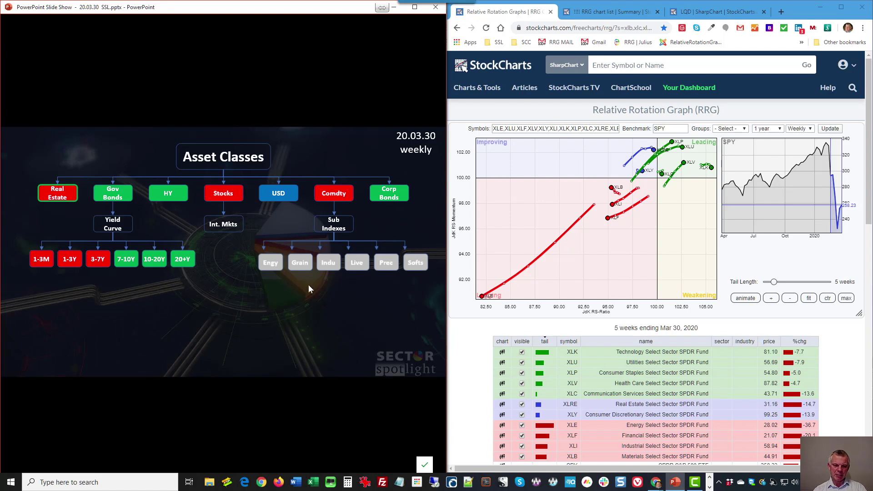
left_click(344, 298)
left_click(344, 298)
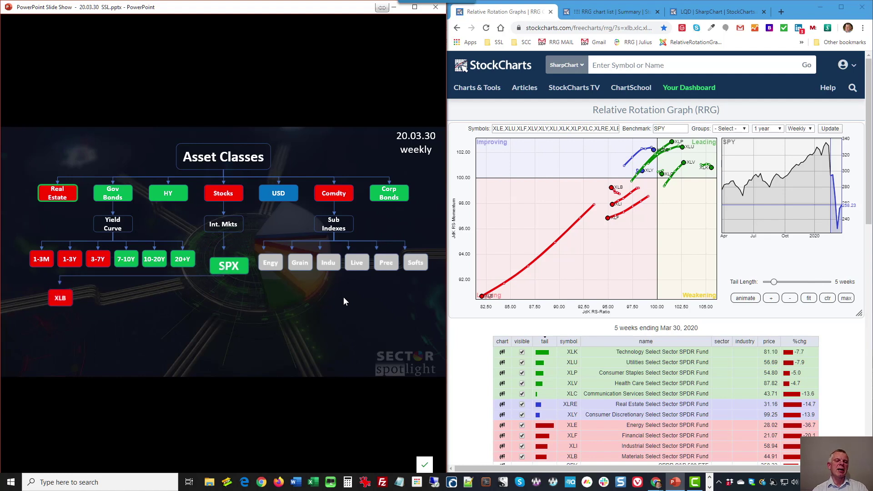
left_click(344, 298)
left_click(344, 300)
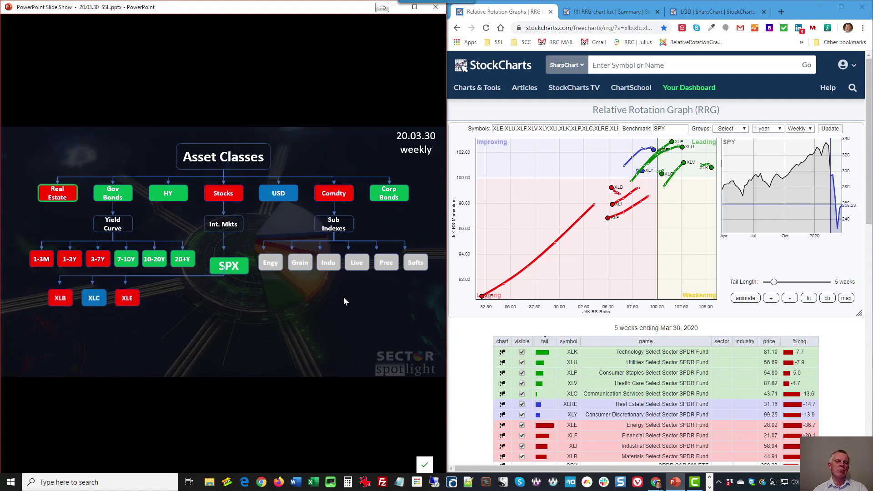
left_click(344, 300)
left_click(344, 300)
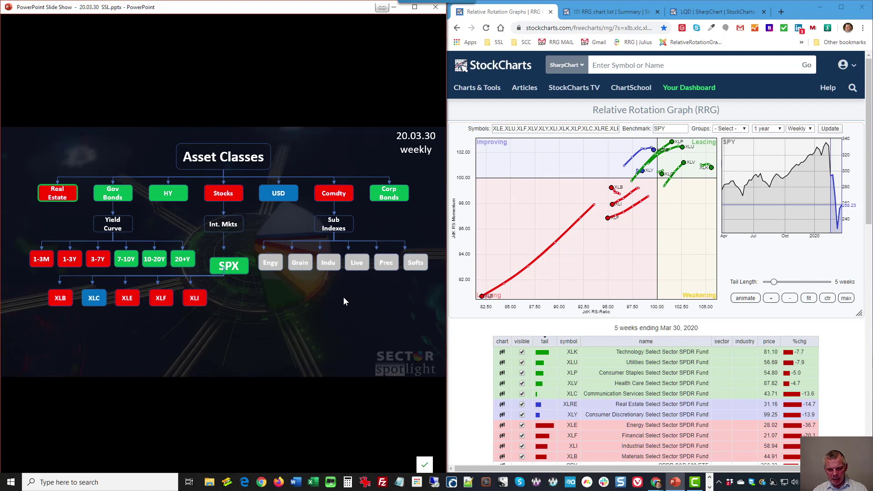
left_click(343, 301)
left_click(343, 296)
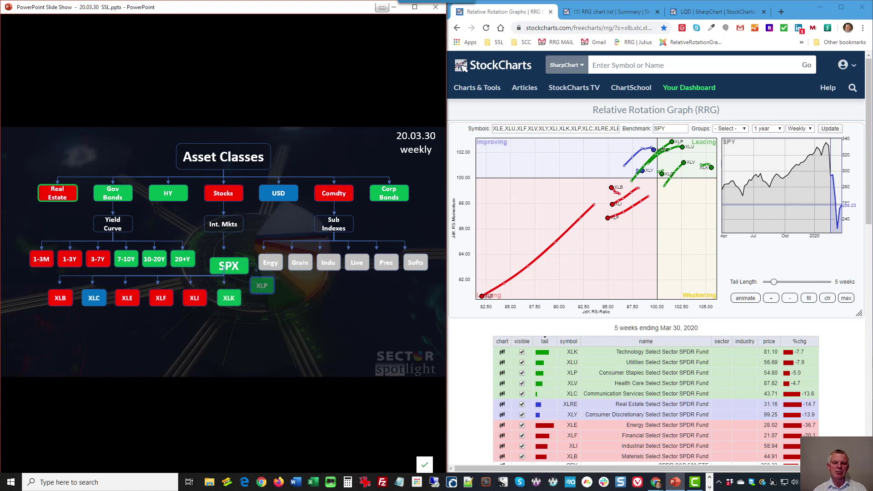
left_click(223, 338)
left_click(217, 268)
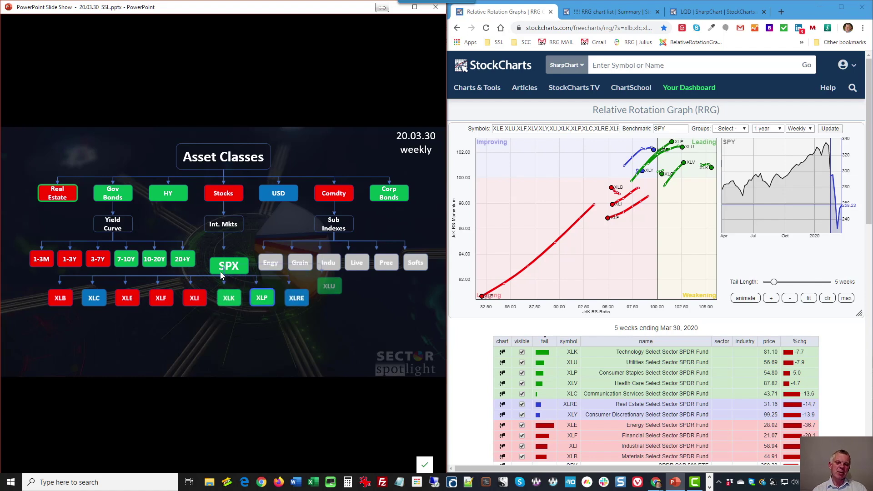
left_click(224, 246)
left_click(220, 234)
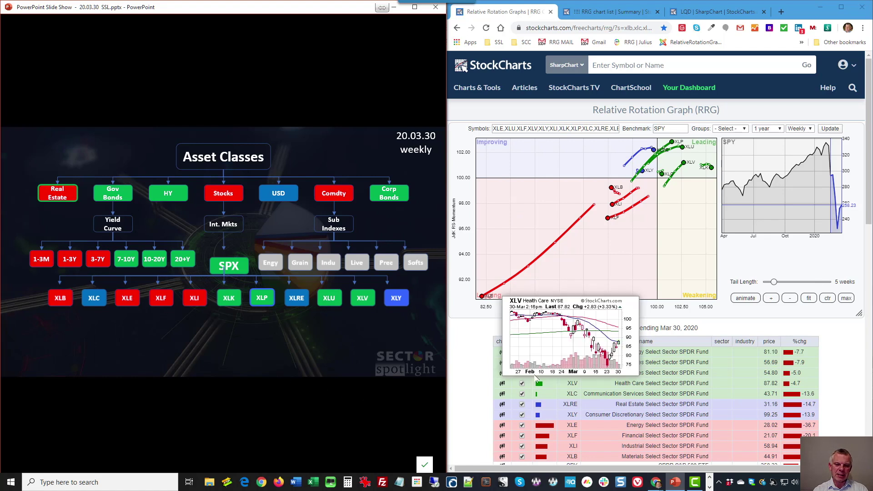
Step: Sort the RRG table by symbol and emphasise the XLE, XLF, XLI and XLK tails in turn
left_click(569, 342)
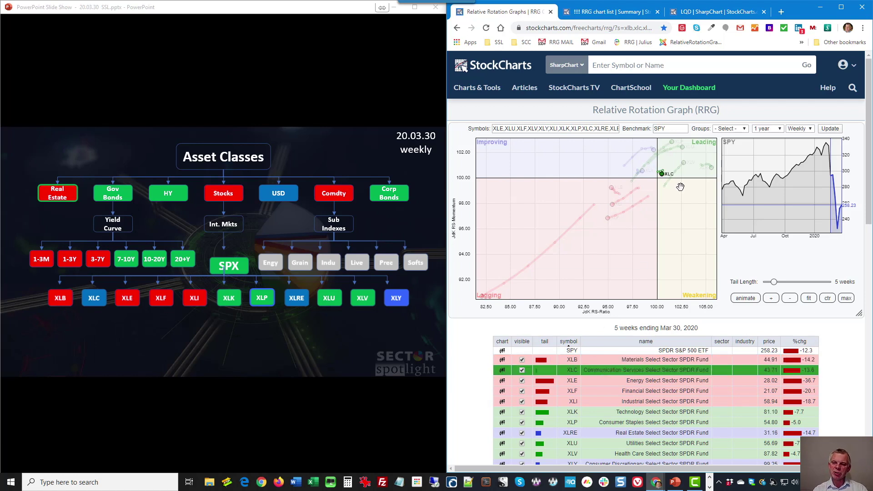
left_click(97, 302)
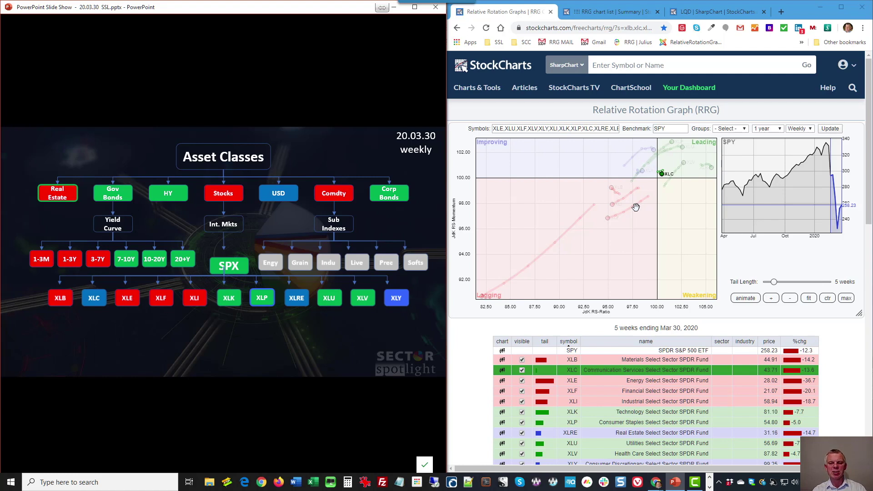
left_click(605, 385)
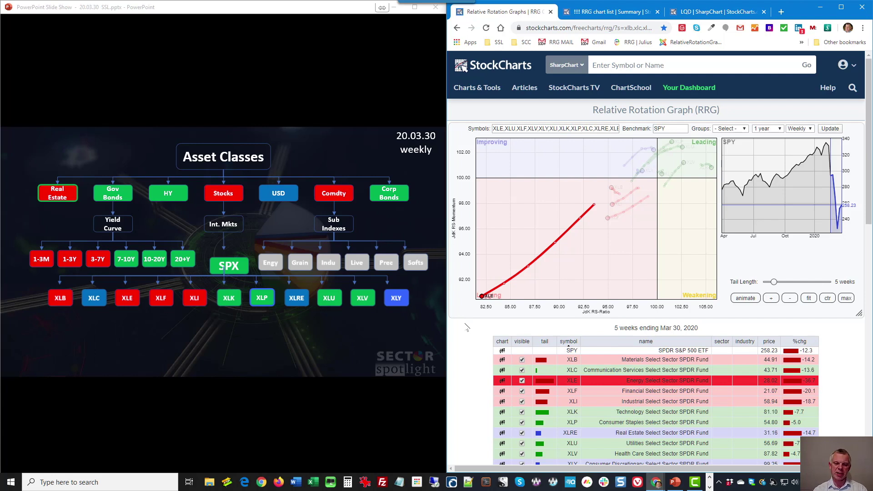
left_click(587, 395)
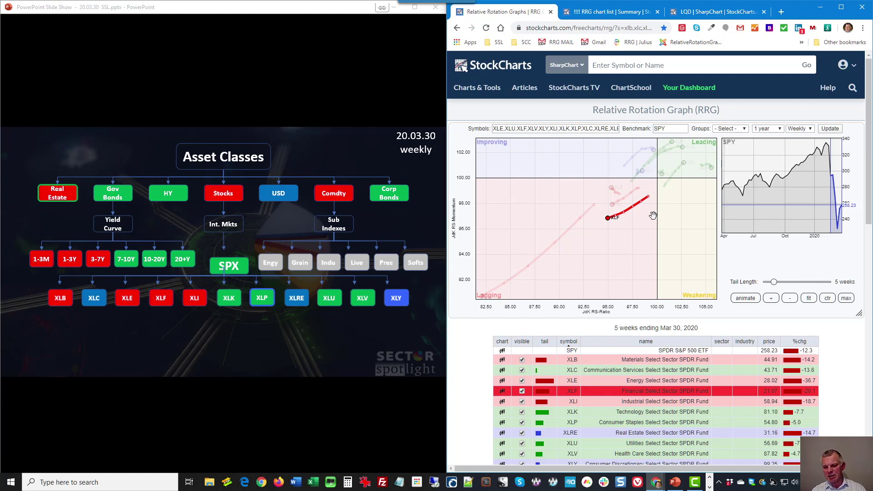
left_click(605, 403)
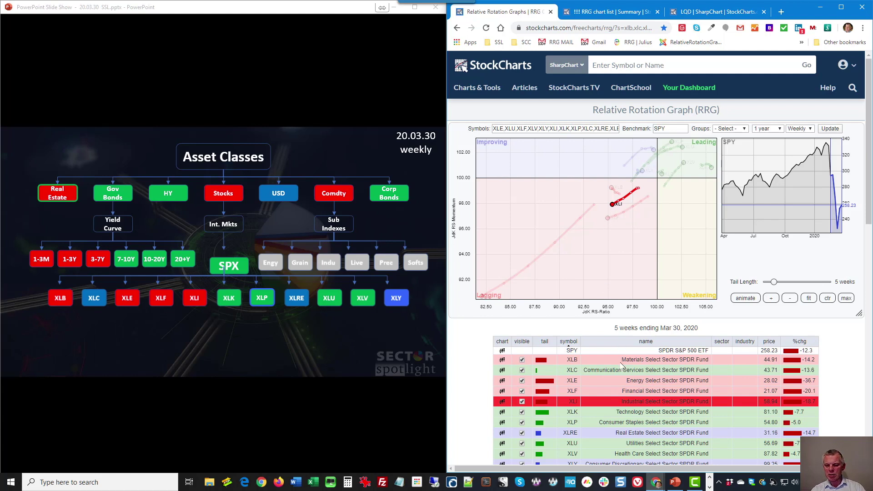
left_click(602, 414)
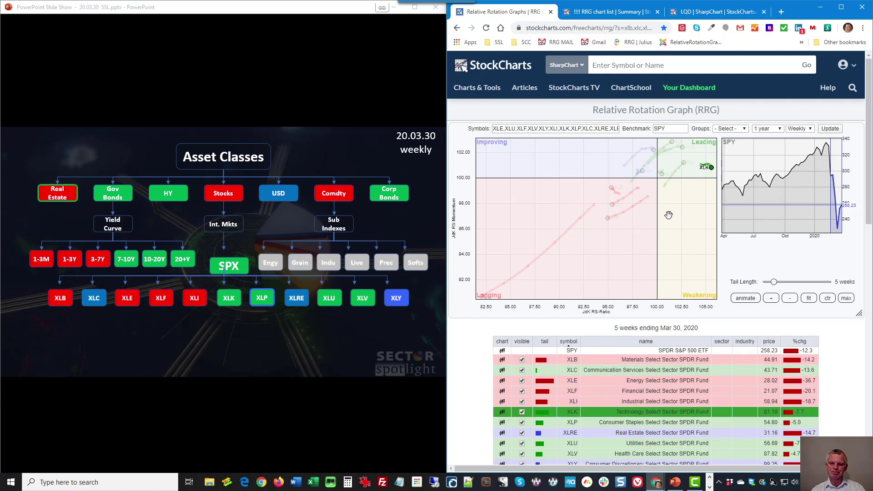
Step: Emphasise the XLP, XLRE and XLU tails one after another
left_click_drag(673, 209, 629, 230)
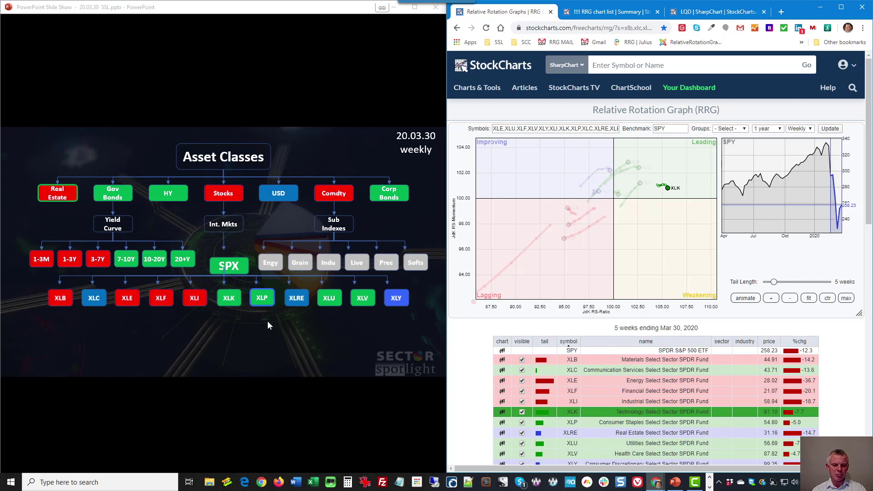
left_click(608, 424)
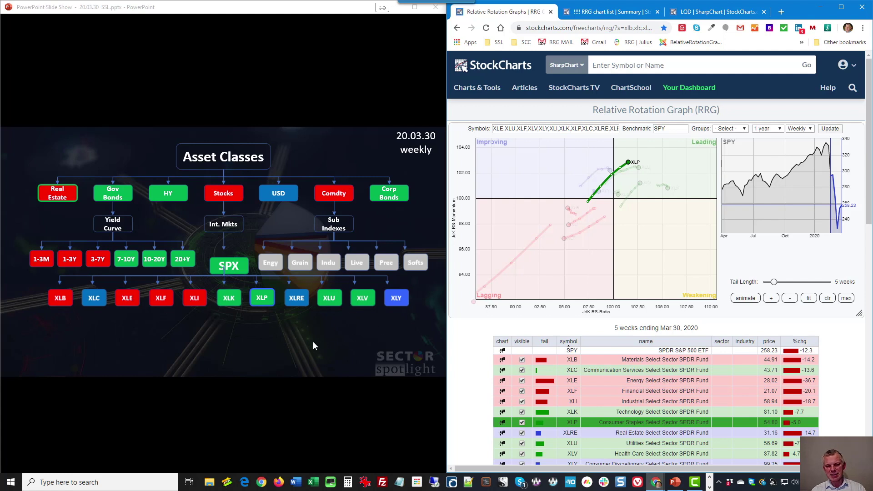
left_click(597, 433)
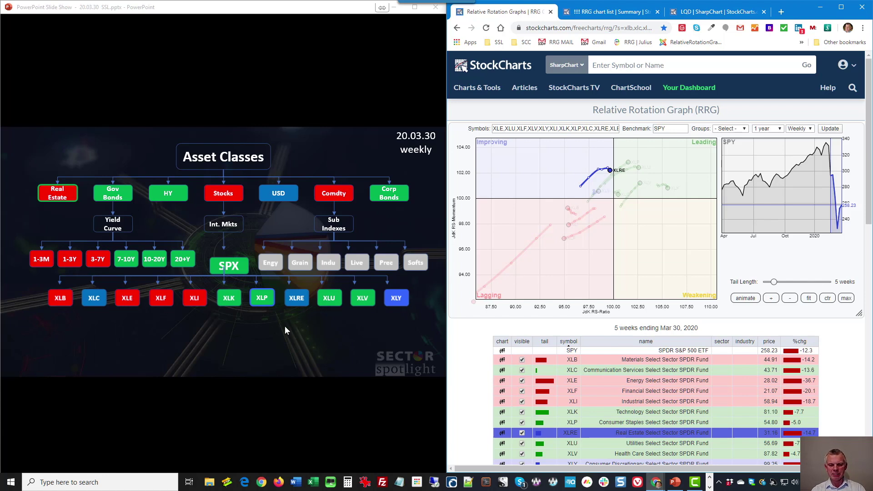
key("Down")
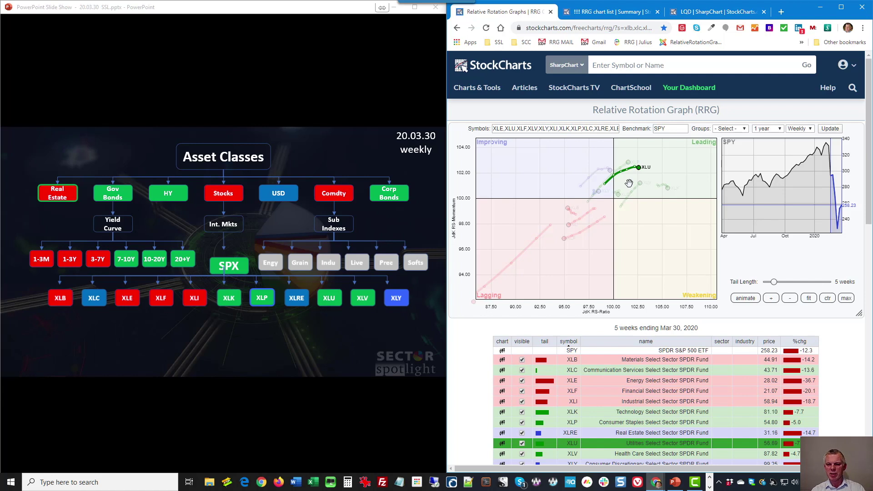
Step: Emphasise the XLV tail and scroll the RRG end date to Mar 30, 2020
left_click(631, 453)
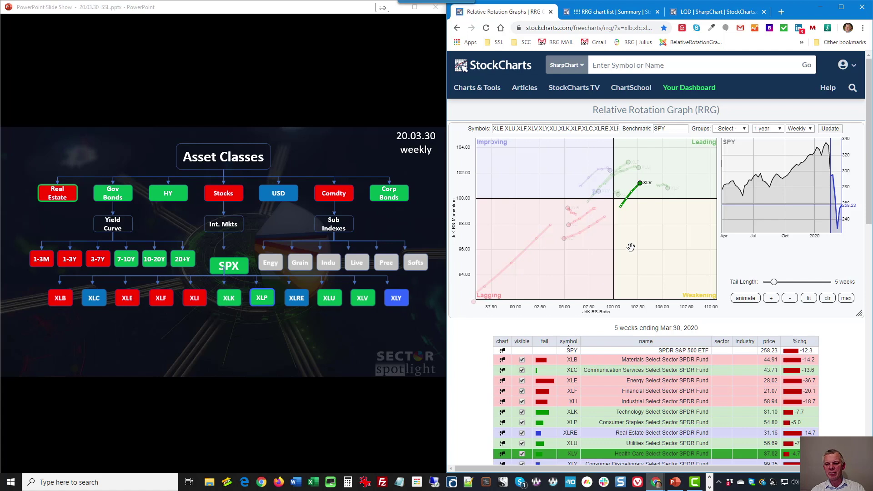
scroll(630, 246, "down", 4)
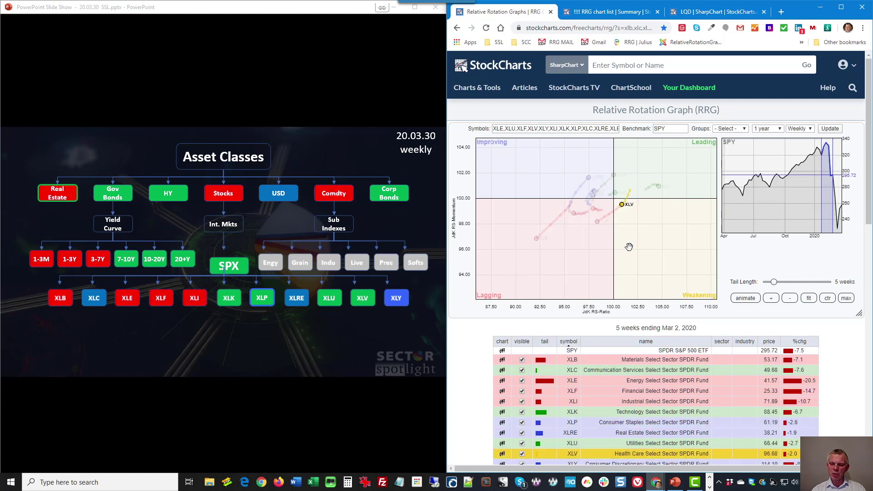
scroll(629, 246, "down", 8)
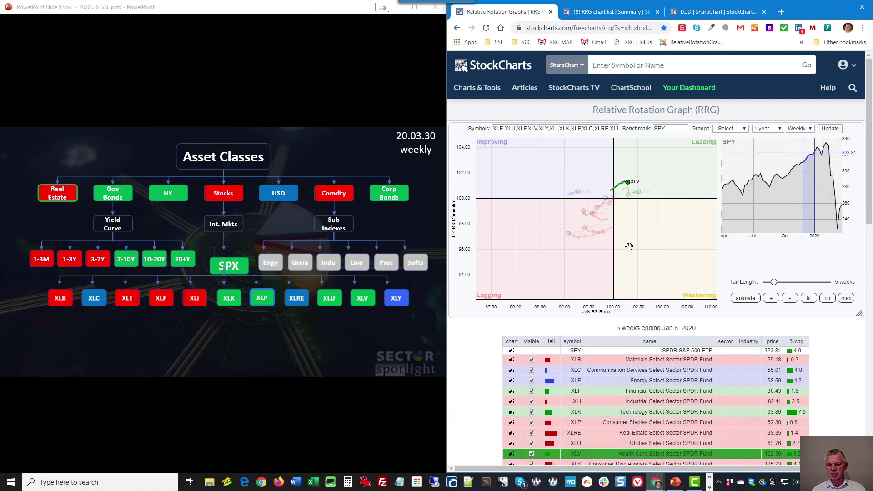
scroll(629, 246, "up", 7)
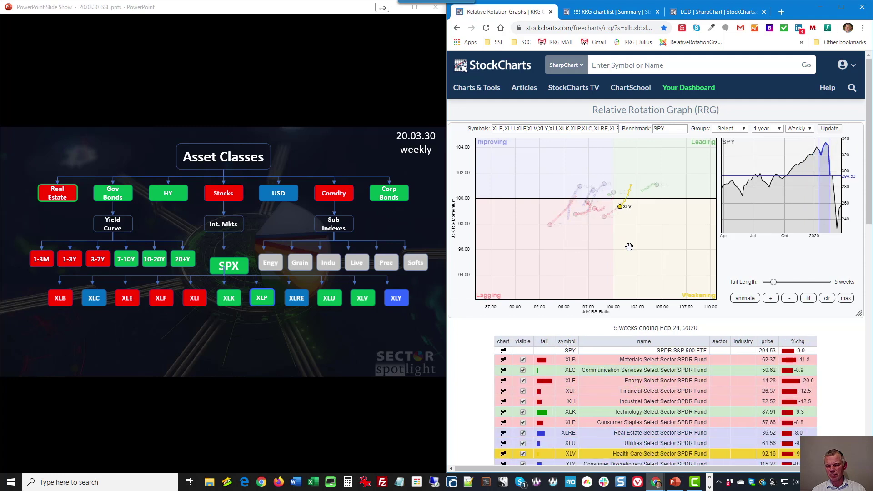
scroll(629, 246, "up", 5)
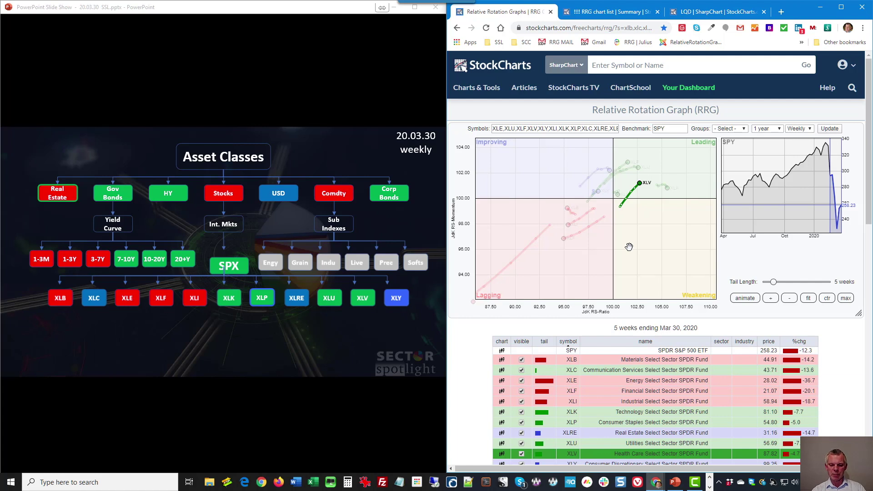
Step: Emphasise the Consumer Discretionary XLY tail on the RRG
scroll(586, 396, "down", 1)
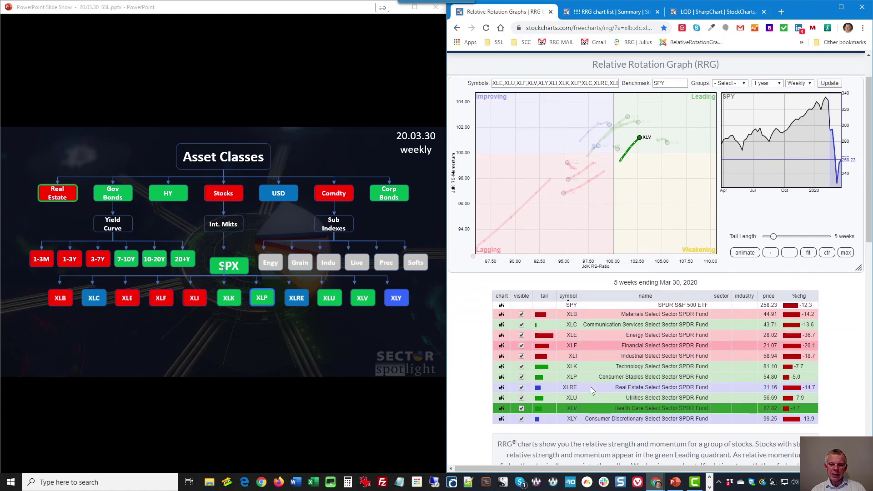
left_click(597, 419)
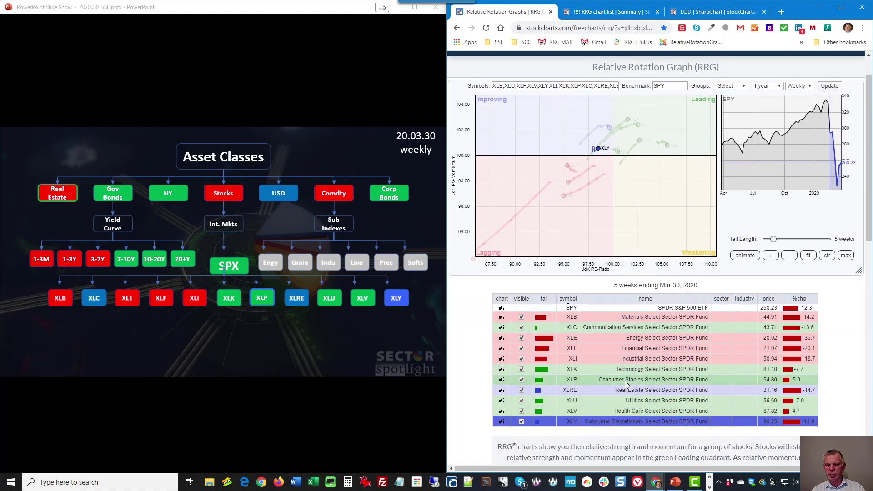
scroll(626, 384, "up", 1)
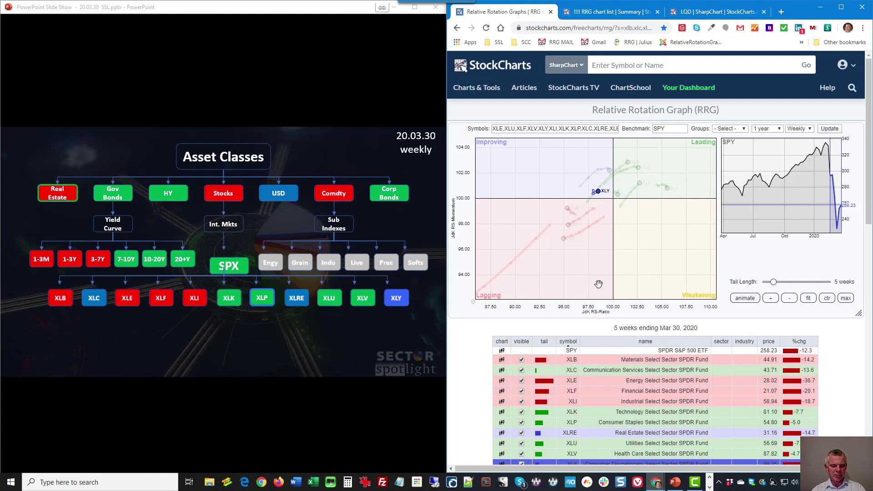
Step: Step through neighbouring sectors and earlier weeks, ending back on Mar 30, 2020
key("Down")
key("Down")
key("Up")
key("Up")
key("Up")
key("Down")
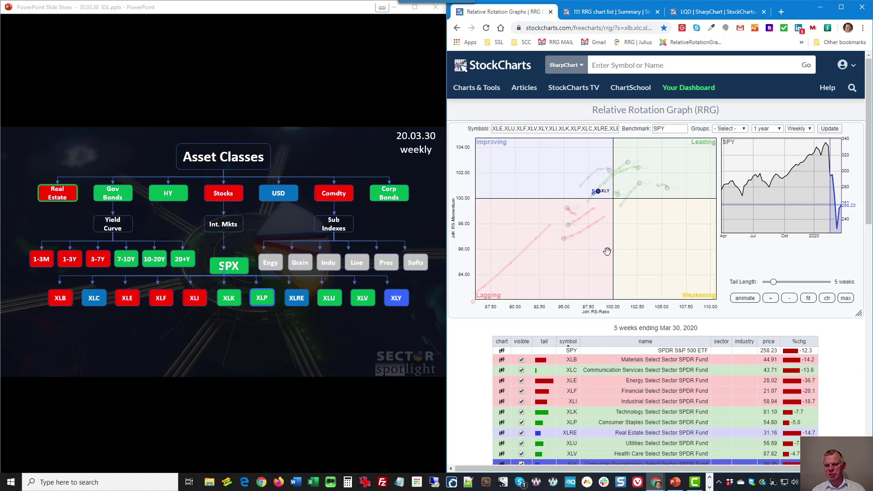
key("Left")
key("Left")
key("Left")
key("Left")
key("Left")
key("Left")
key("Left")
key("Left")
key("Left")
key("Left")
key("Left")
key("Left")
key("Left")
key("Left")
key("Left")
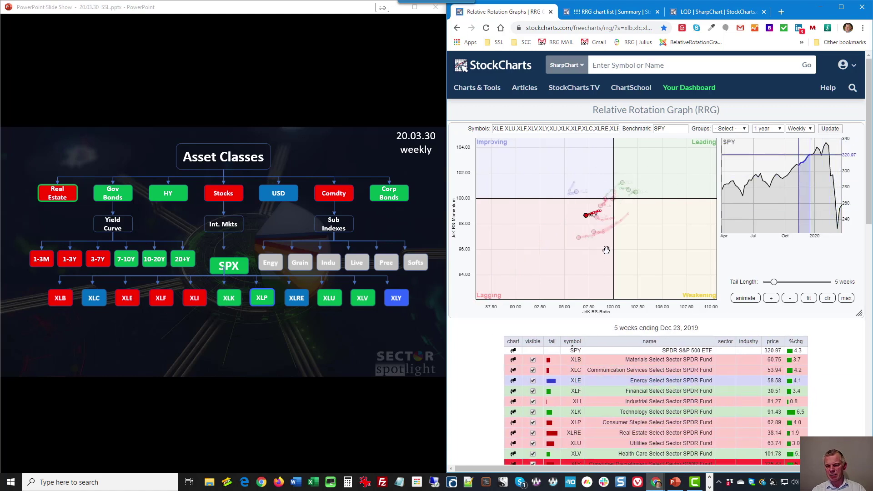
key("Right")
key("Right")
key("Right")
key("Right")
key("Right")
key("Right")
key("Right")
key("Right")
key("Right")
key("Right")
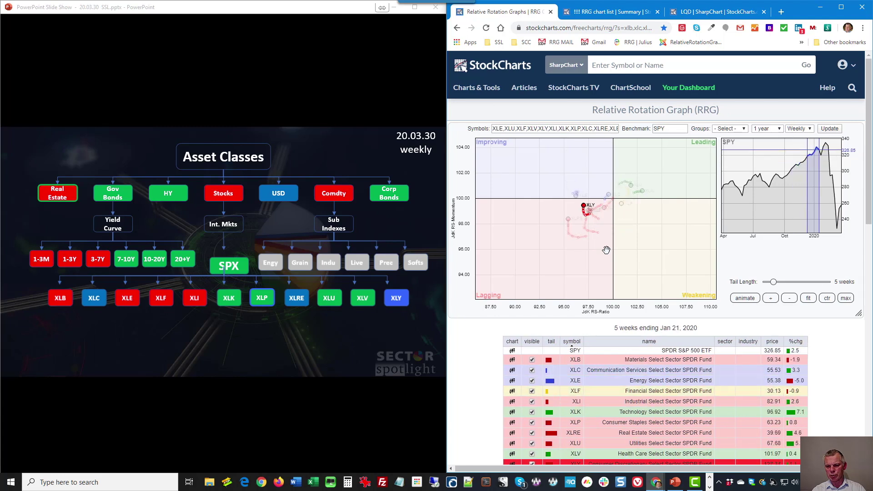
key("Right")
key("Right")
key("Right")
key("Right")
key("Right")
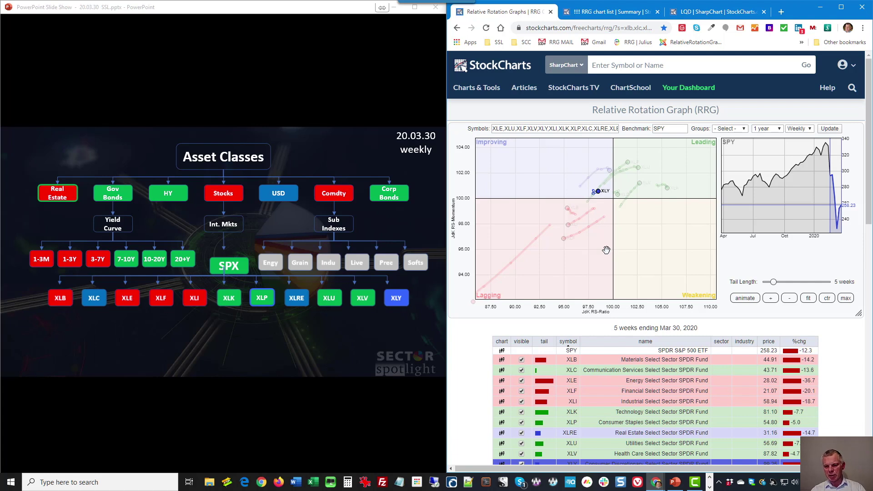
key("shift+F10")
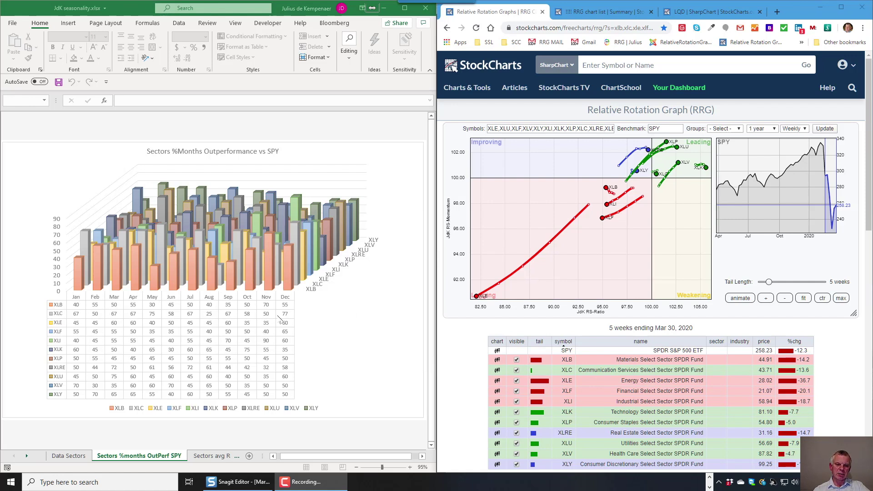
Step: Select the Sectors %Months Outperformance vs SPY chart in JdK seasonality.xlsx
left_click(403, 167)
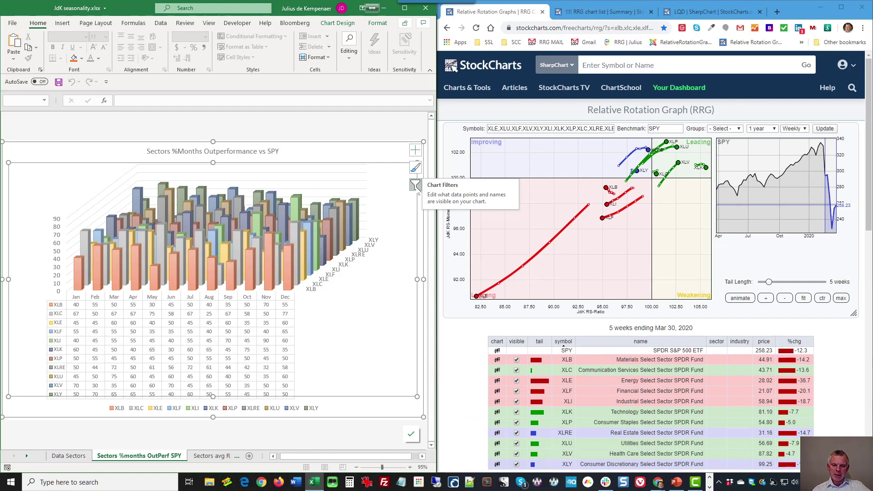
Step: Browse the chart's sector and month filters, then emphasise XLU on the RRG
left_click(416, 185)
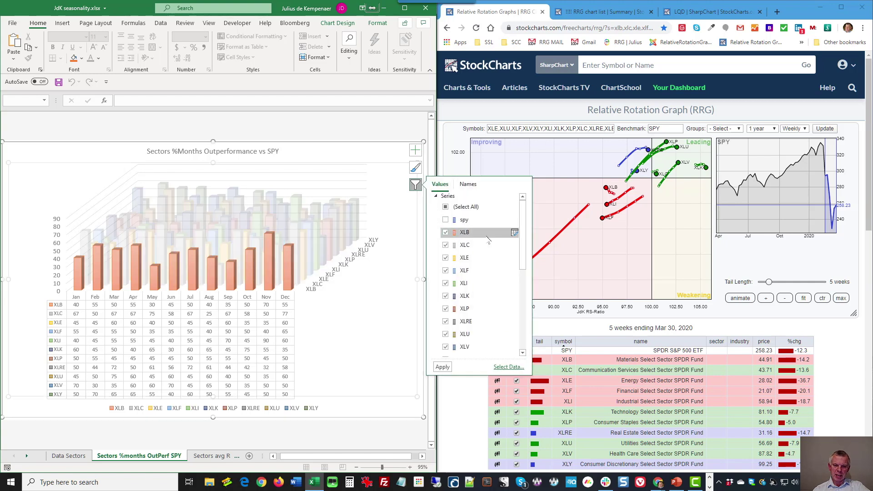
left_click_drag(524, 255, 508, 315)
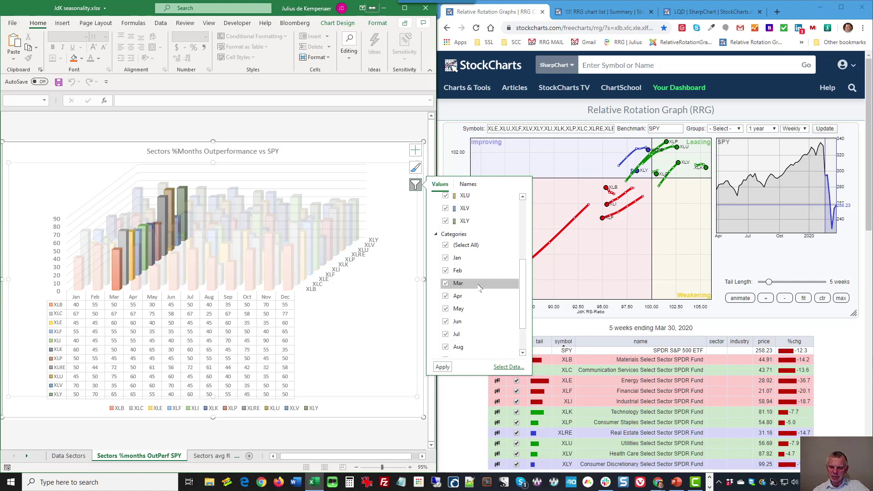
left_click(583, 447)
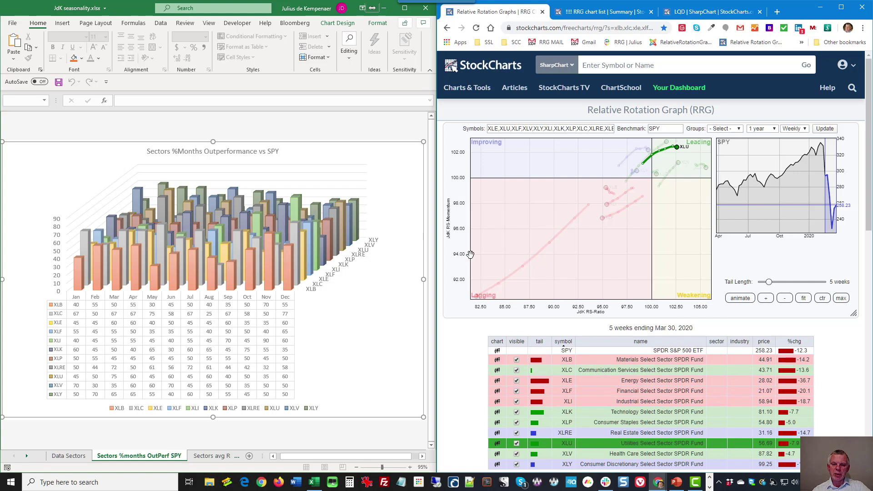
Step: Bring Excel forward and select the seasonality chart, keeping XLU emphasised on the RRG
left_click(416, 169)
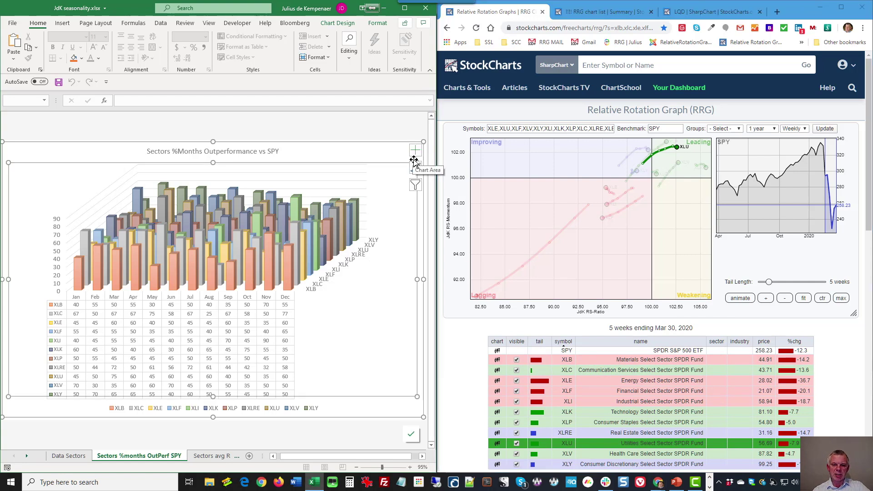
Step: Scroll the chart filters to the Mar category, then emphasise XLC's tail on the RRG
left_click(415, 186)
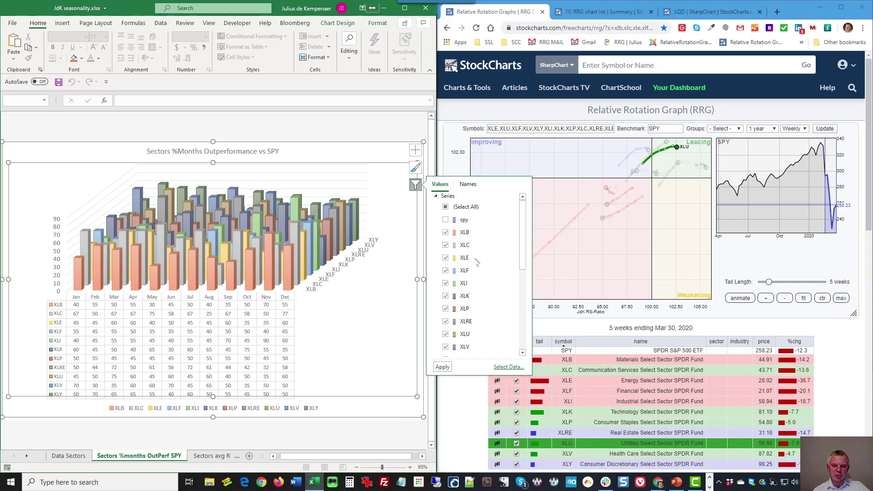
left_click_drag(522, 265, 523, 327)
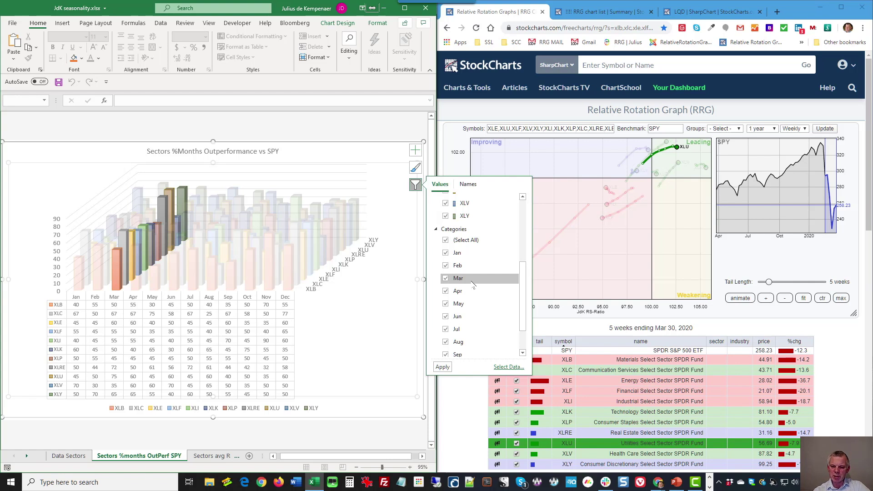
left_click(653, 373)
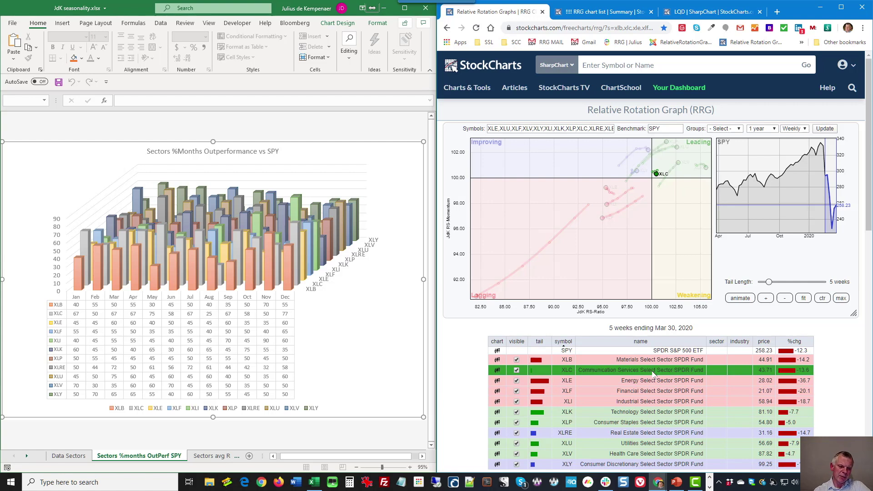
Step: Switch to the 'Sectors avg REL % vs SPY' sheet and review its chart's sector and month filters
left_click(207, 459)
left_click(207, 457)
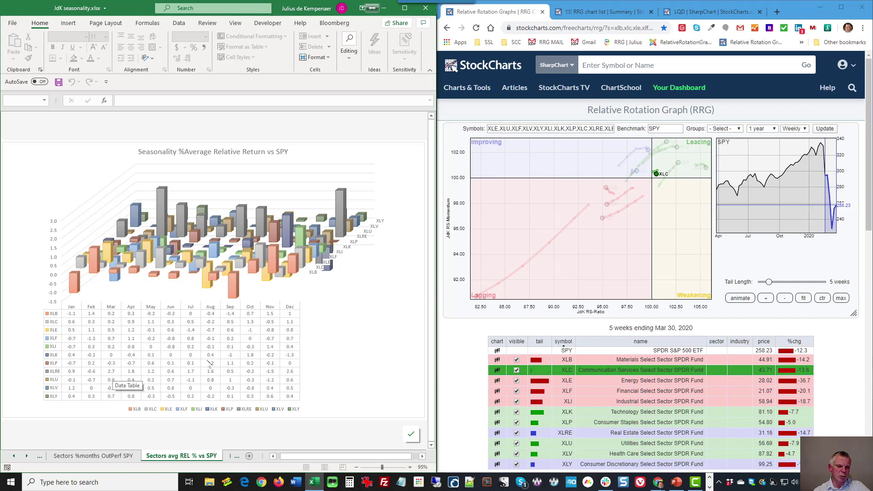
left_click(409, 179)
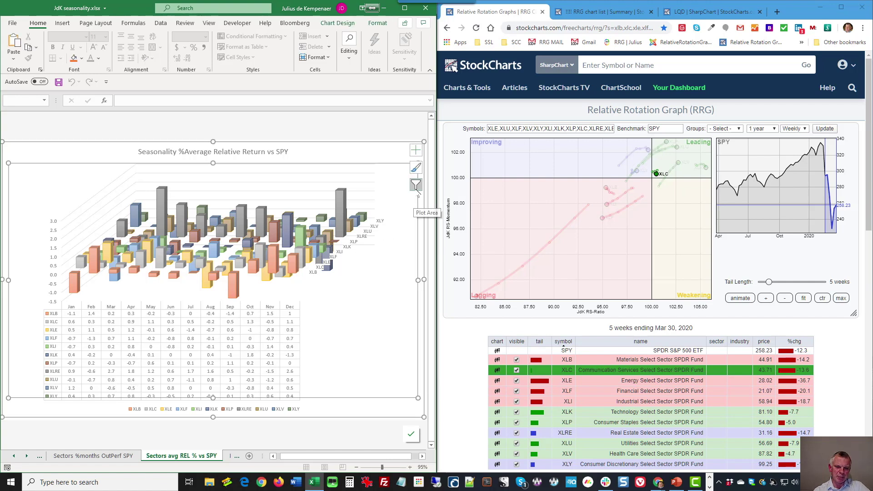
left_click(416, 185)
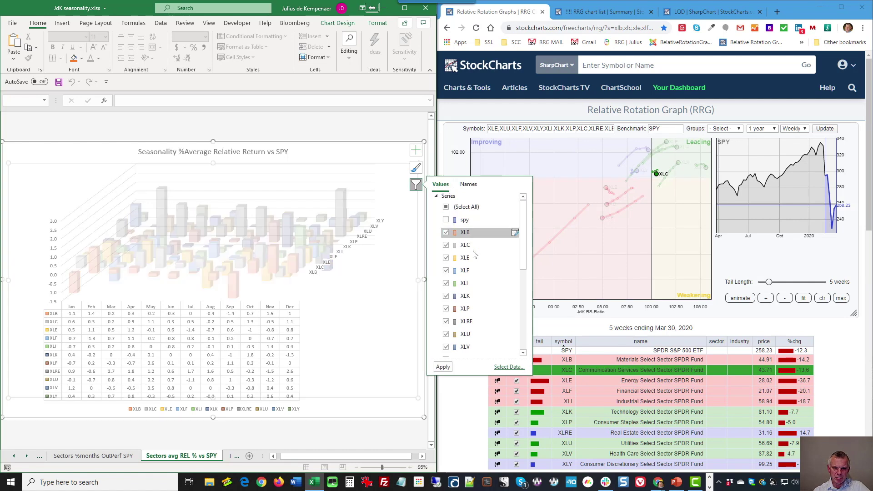
left_click_drag(527, 257, 526, 310)
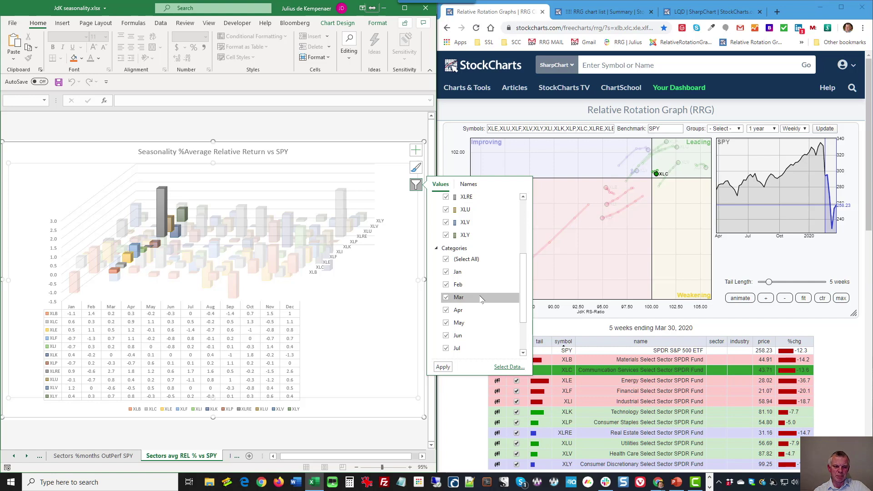
scroll(482, 299, "down", 1)
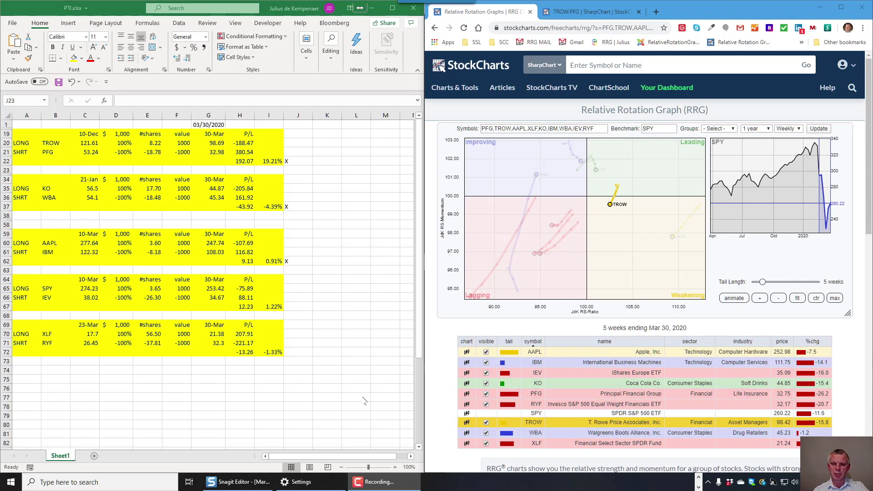
Step: Restore all tails, isolate TROW then PFG, and glance at the TROW:PFG ratio chart
left_click(539, 424)
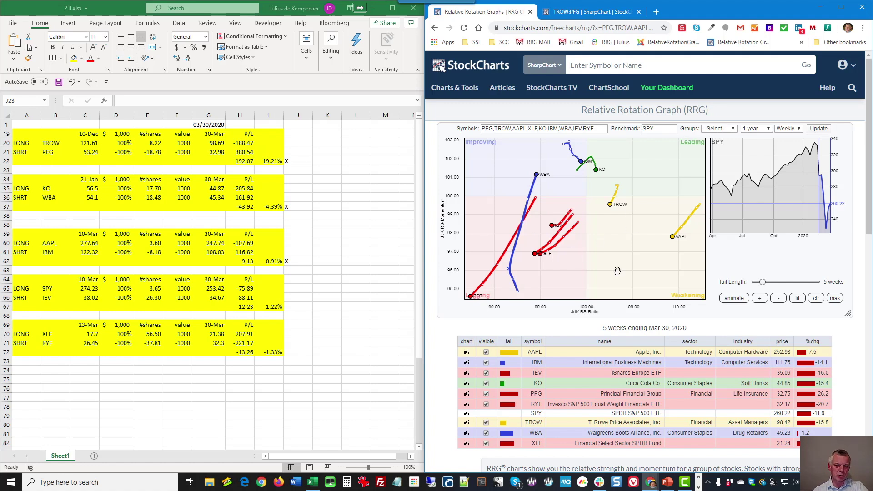
left_click(560, 427)
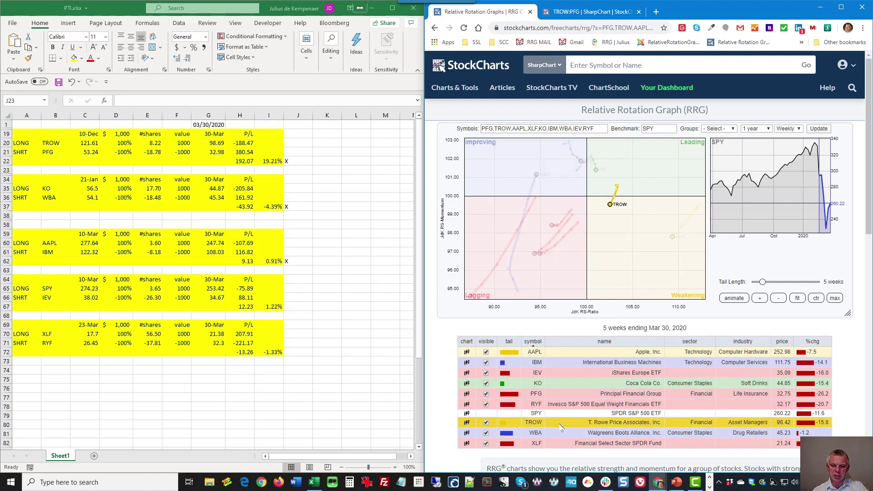
left_click(574, 395)
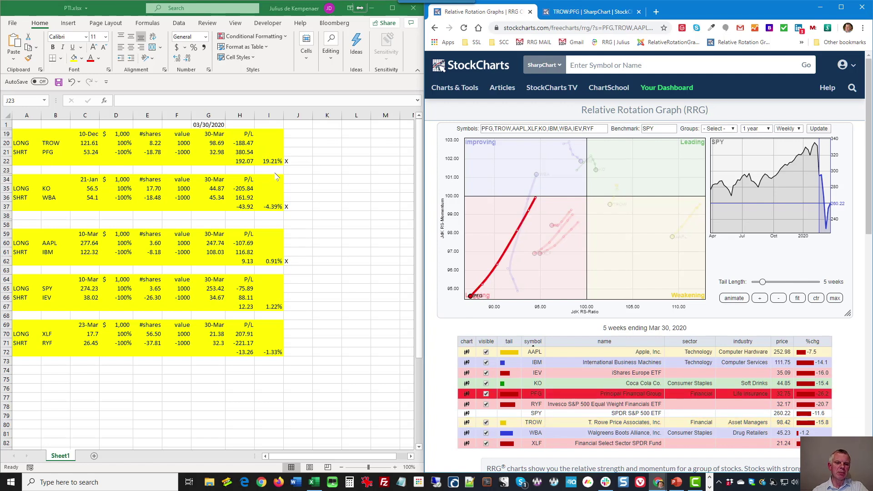
left_click(591, 14)
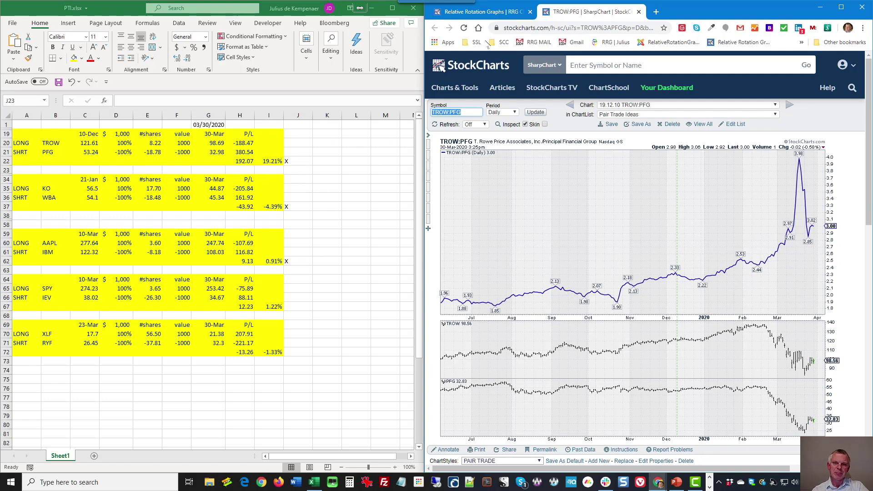
left_click(499, 13)
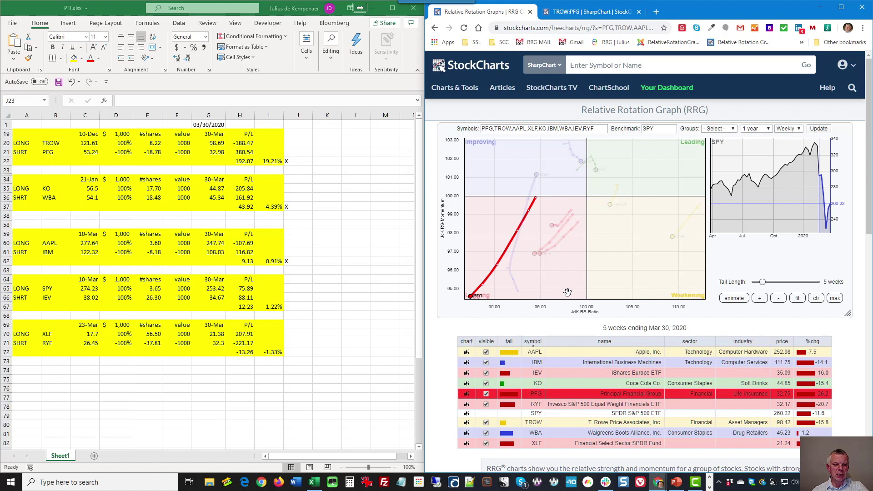
Step: Emphasise the KO and WBA tails on the RRG, then return to the TROW:PFG chart
left_click(565, 386)
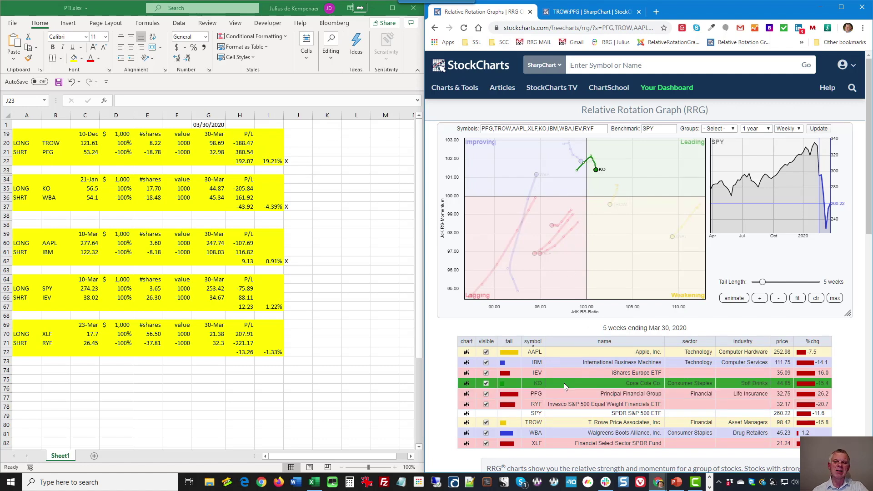
left_click(565, 434)
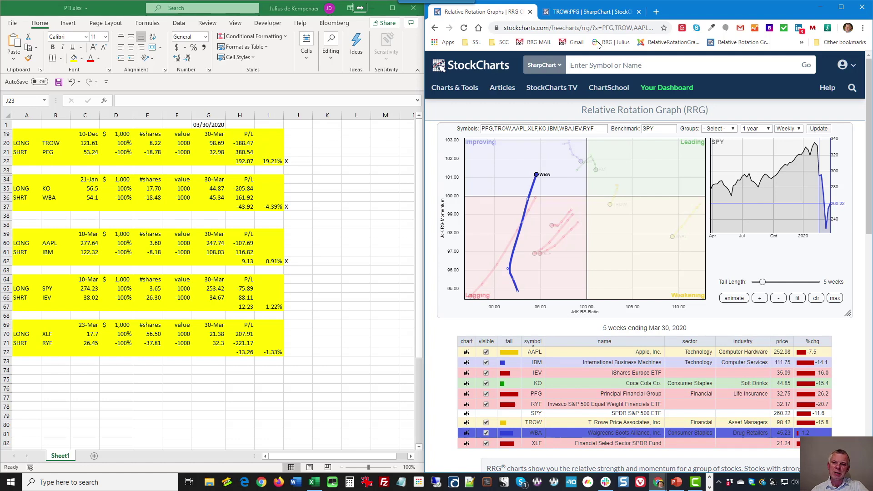
left_click(601, 10)
Step: Load the saved 20.01.21 KO:WBA chart and compare the AAPL and IBM tails on the RRG
left_click(647, 105)
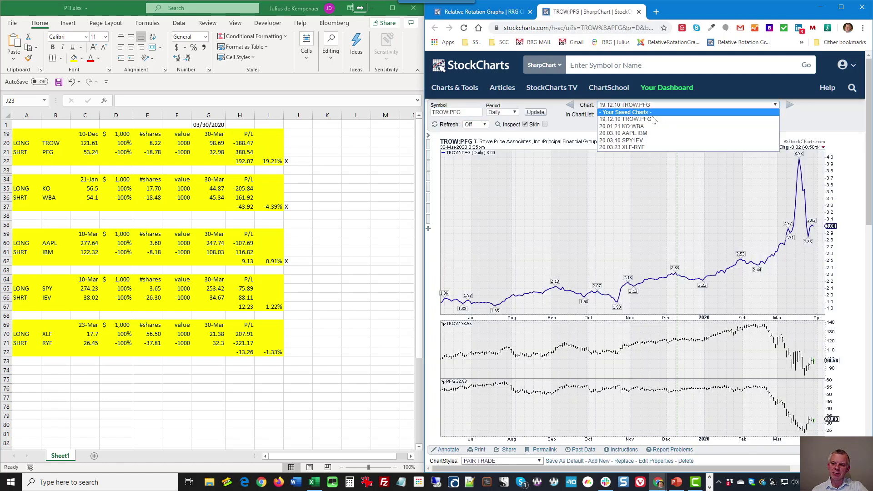
left_click(637, 126)
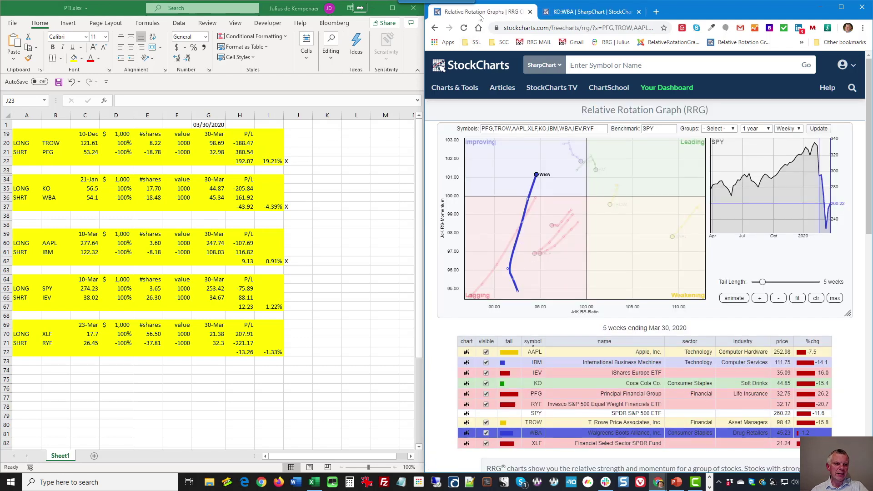
left_click(559, 354)
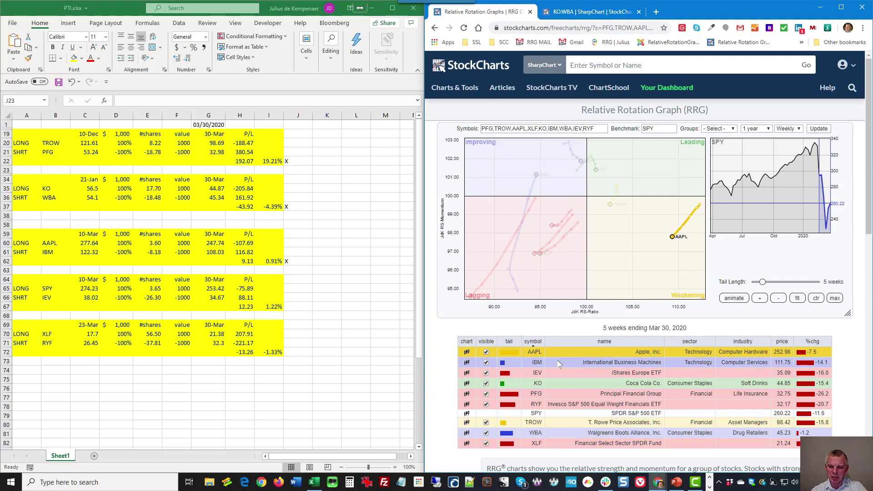
left_click(559, 364)
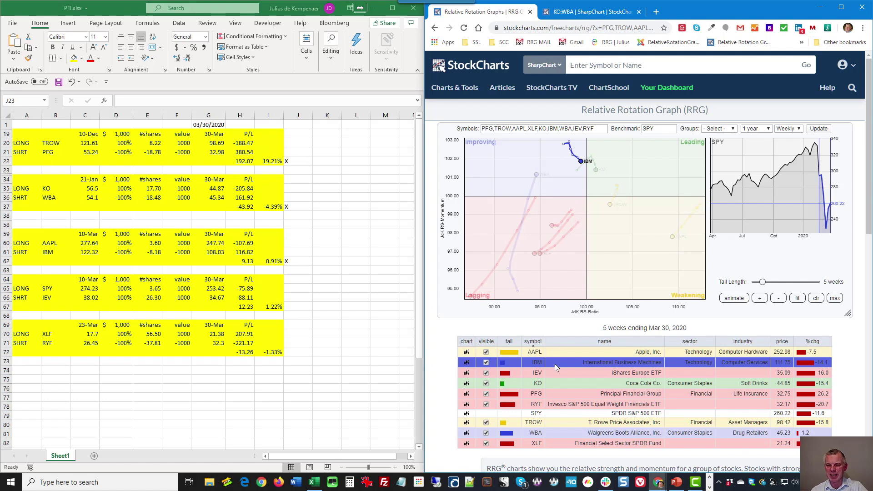
Step: Load the saved 20.03.10 AAPL:IBM ratio chart, then go back to the RRG
left_click(598, 14)
left_click(627, 105)
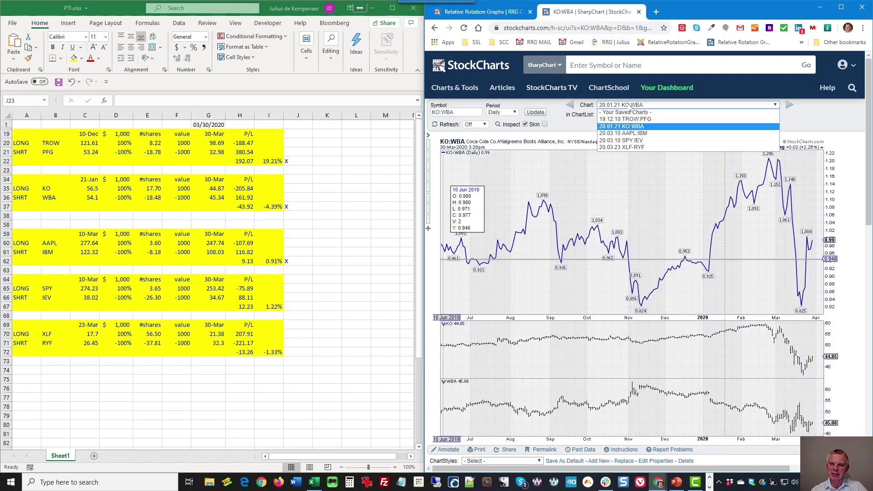
left_click(623, 132)
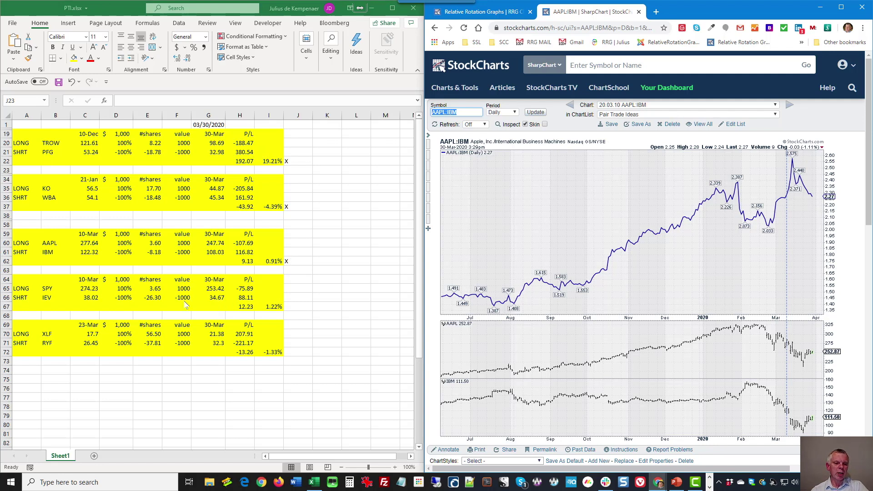
left_click(473, 13)
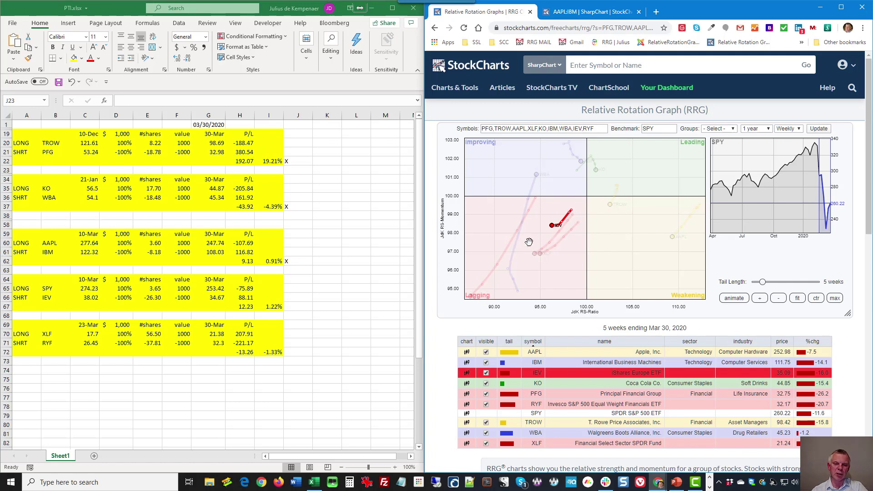
Step: Load the saved 20.03.10 SPY:IEV ratio chart, then go back to the RRG
left_click(594, 14)
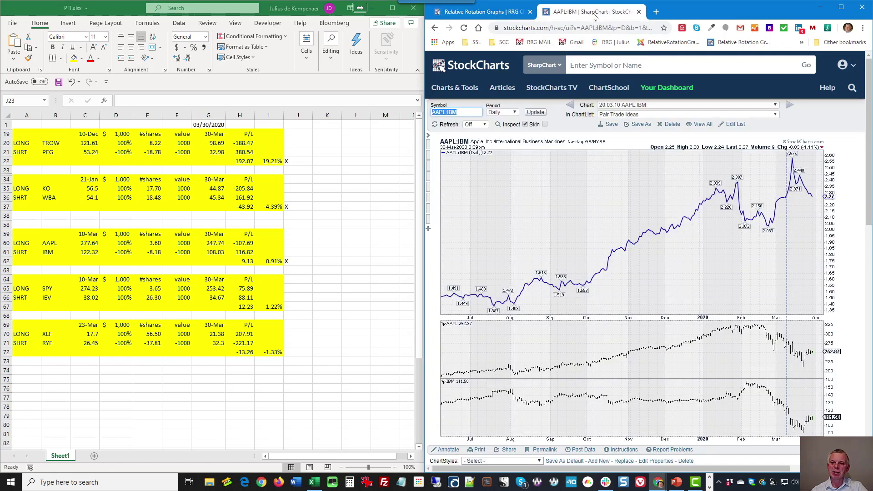
left_click(648, 106)
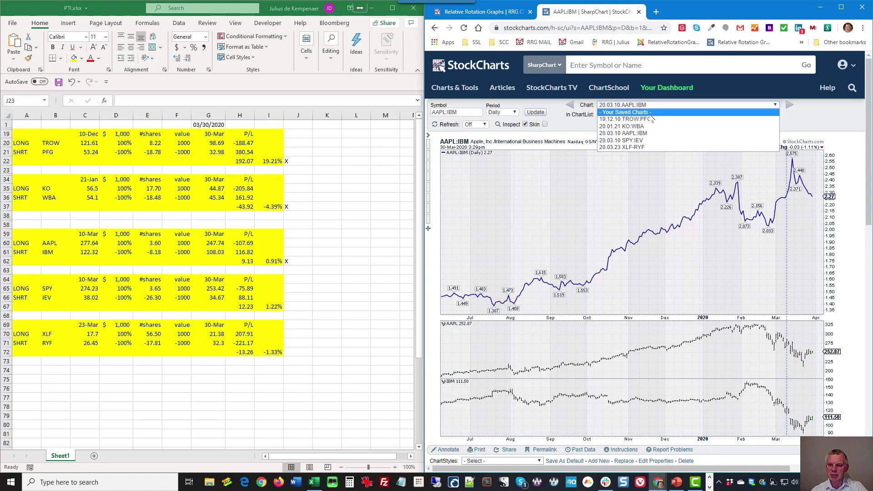
left_click(649, 141)
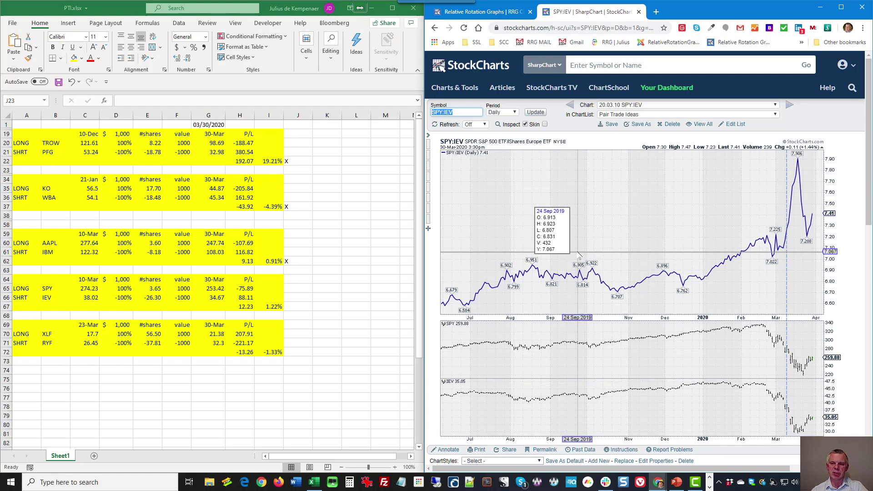
left_click(486, 12)
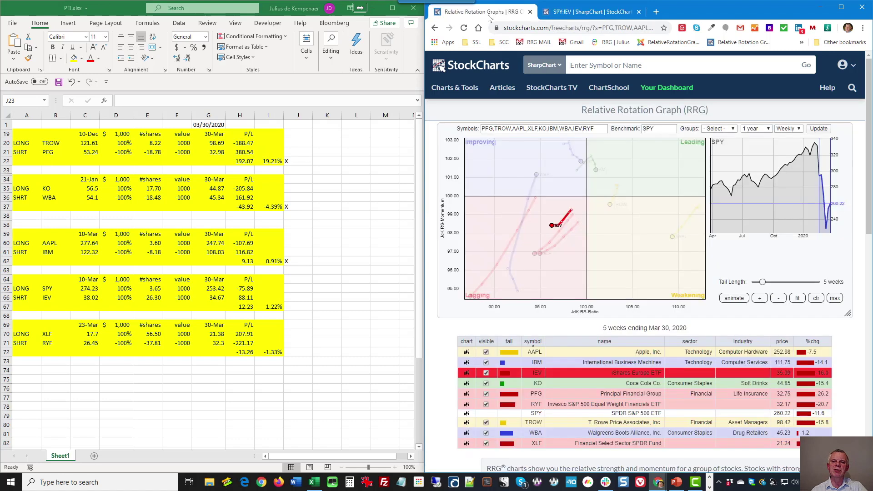
Step: Emphasise the XLF and RYF tails, then redraw the RRG with Daily data
left_click(576, 444)
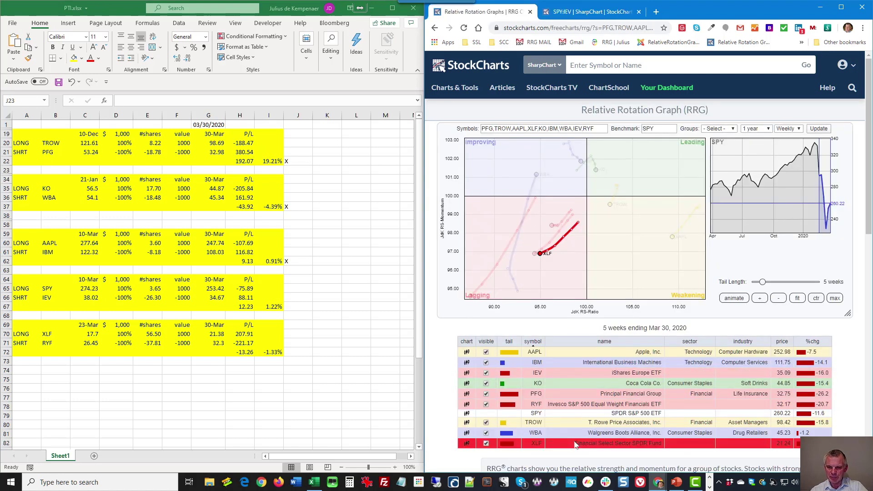
left_click(573, 405)
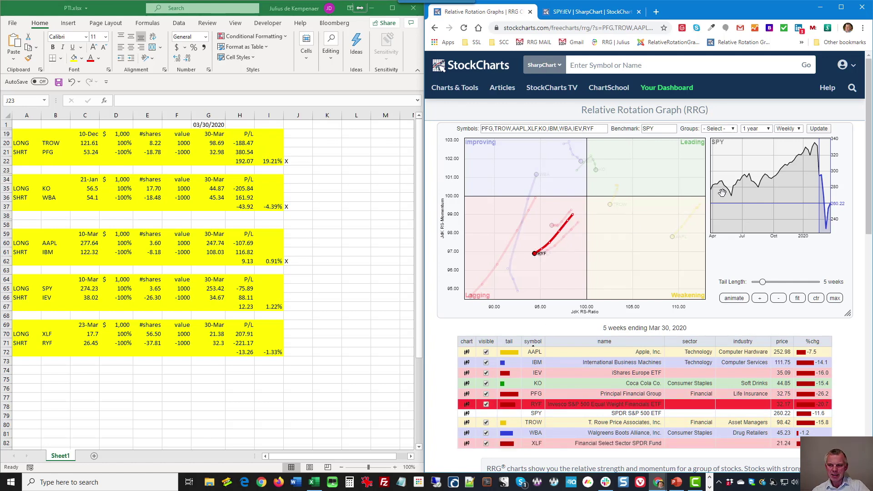
left_click(794, 130)
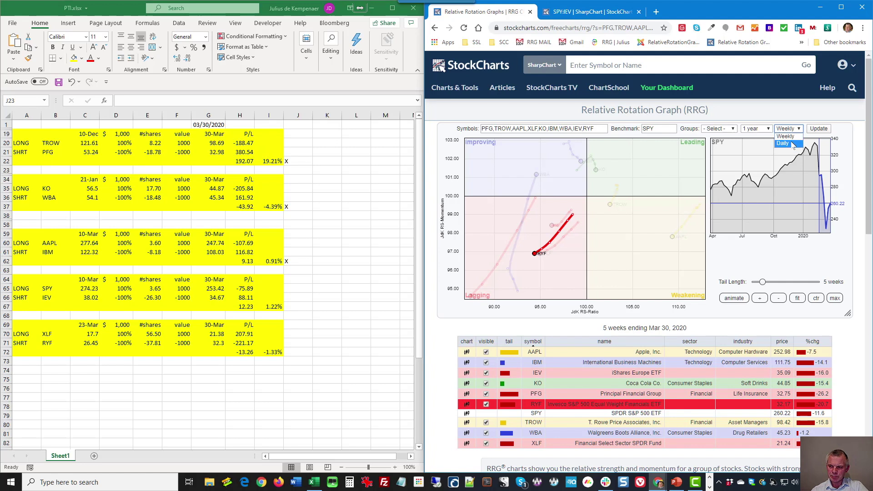
left_click(783, 144)
left_click(819, 129)
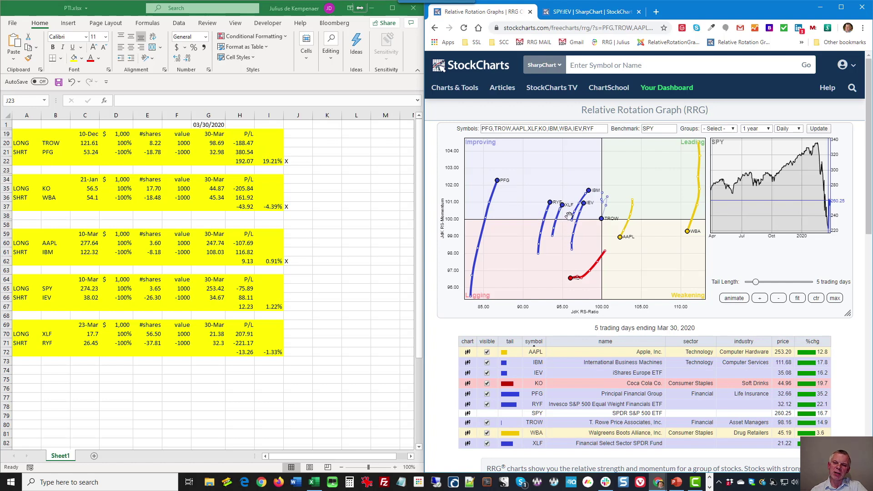
Step: On the SPY:IEV SharpChart tab, load the saved 20.03.23 XLF-RYF chart
left_click(593, 12)
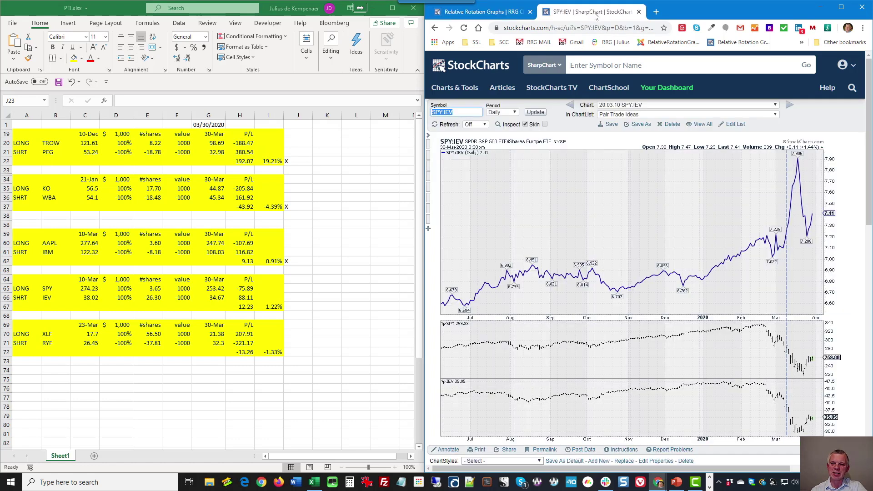
left_click(673, 106)
left_click(664, 148)
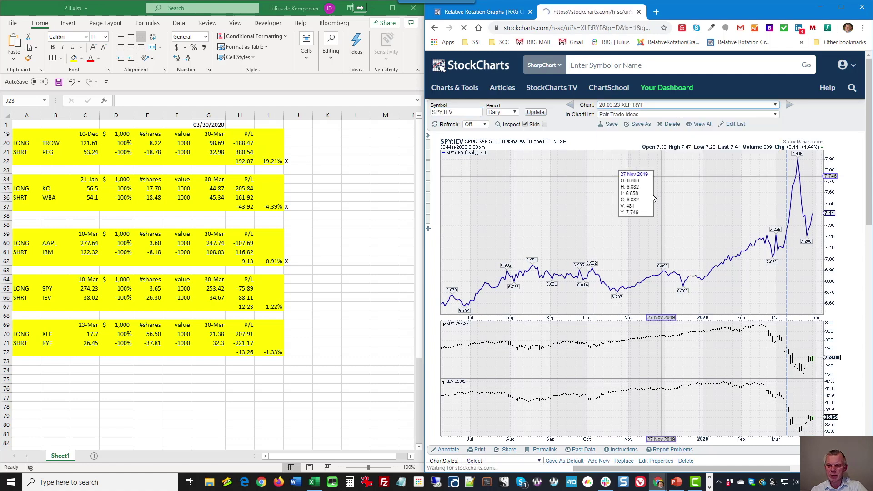